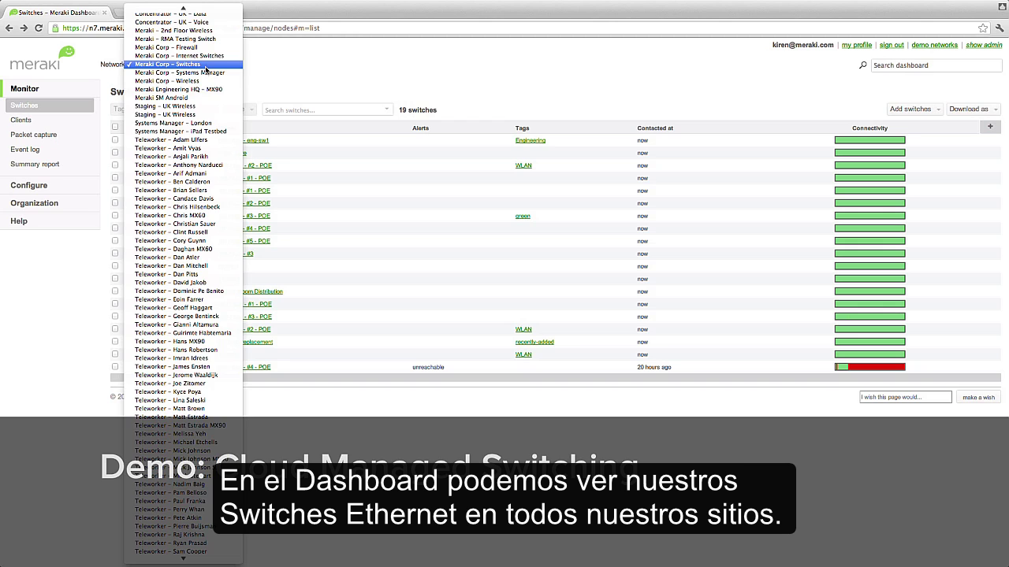
# Choose the Meraki Corp - Switches network and view the port details of the 2nd Floor - #2 - POE switch
pyautogui.click(205, 70)
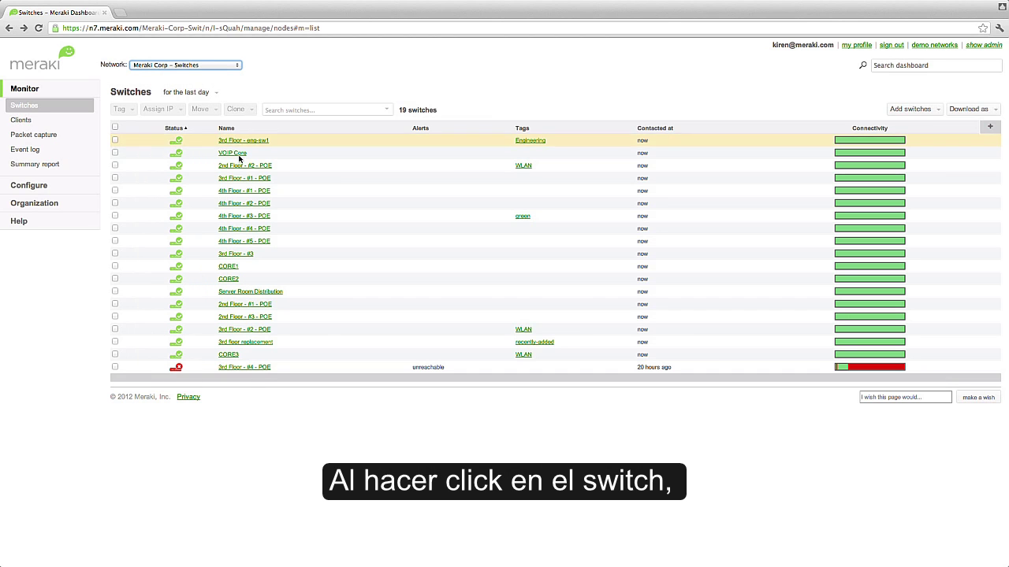
pyautogui.click(243, 167)
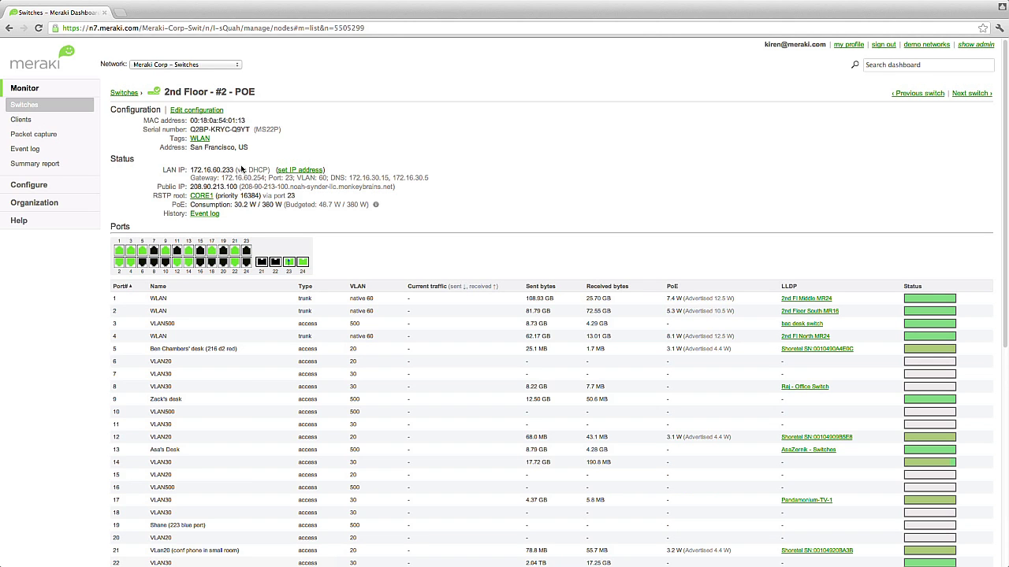
pyautogui.scroll(-4, 242, 168)
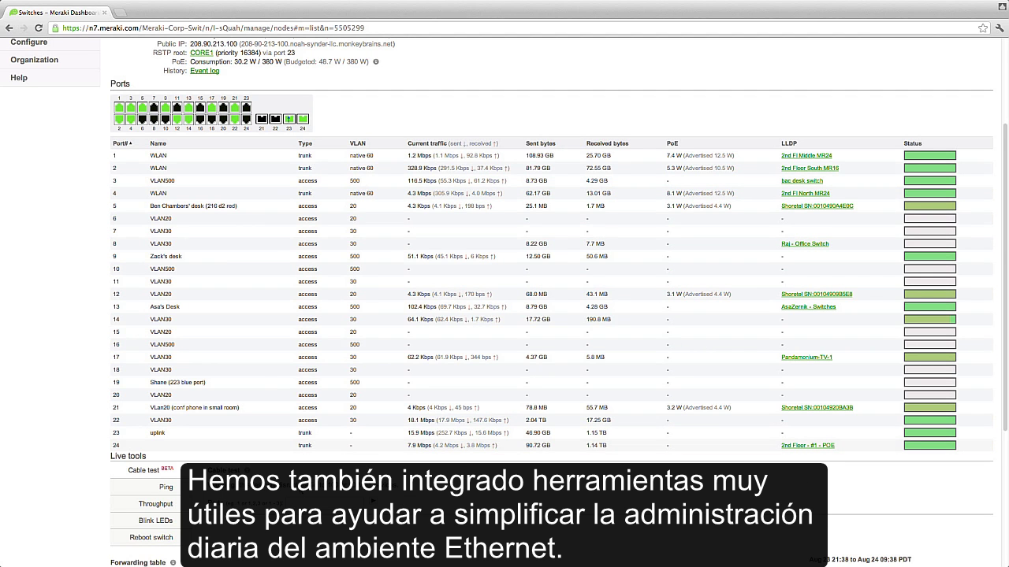
# Run a cable test on port 12 of the 2nd Floor - #2 - POE switch
pyautogui.scroll(-5, 297, 502)
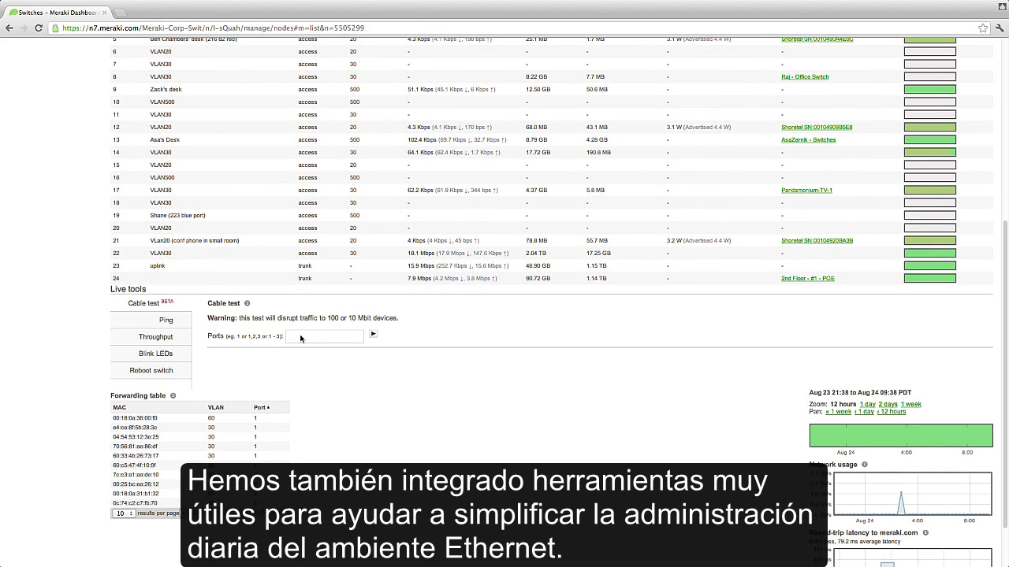
pyautogui.click(301, 338)
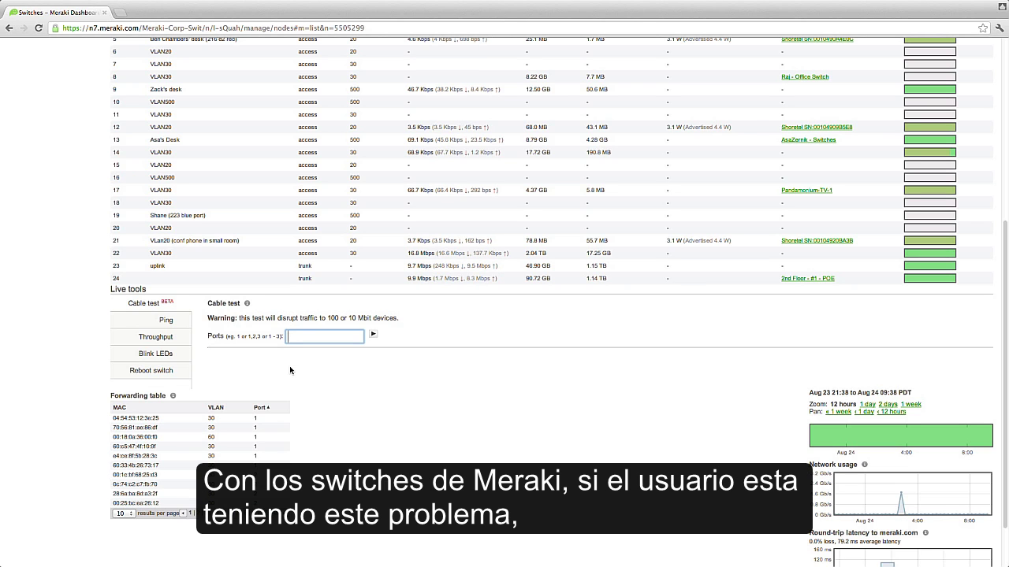
pyautogui.write('12')
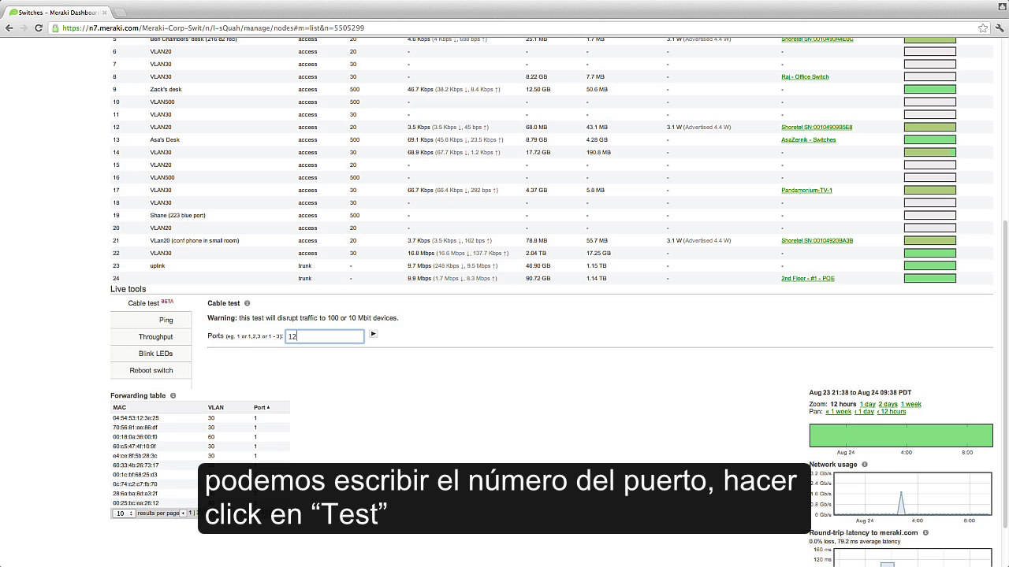
pyautogui.click(372, 335)
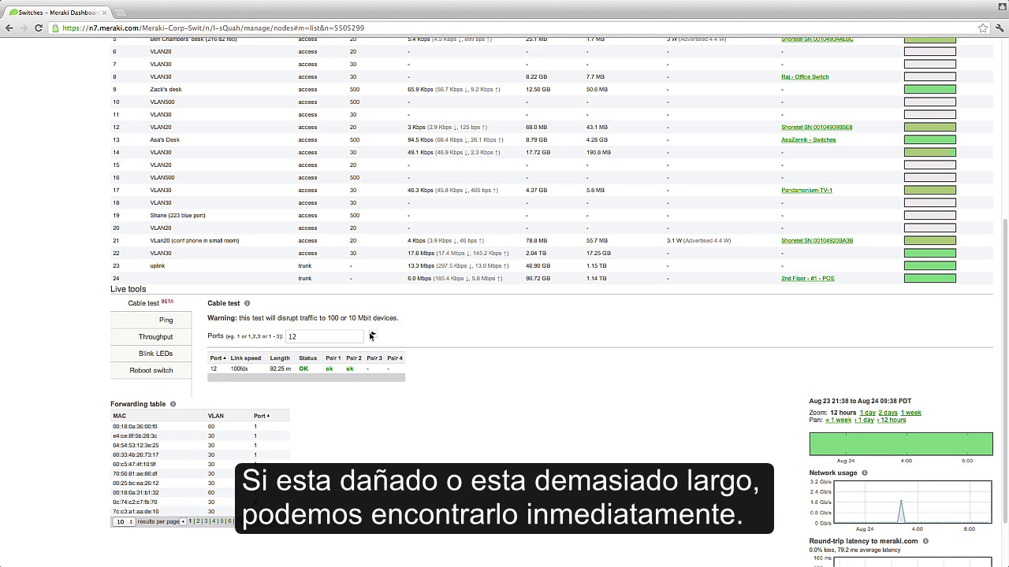
# Go to the network's switch port configuration and filter the port list by "voip"
pyautogui.scroll(4, 372, 335)
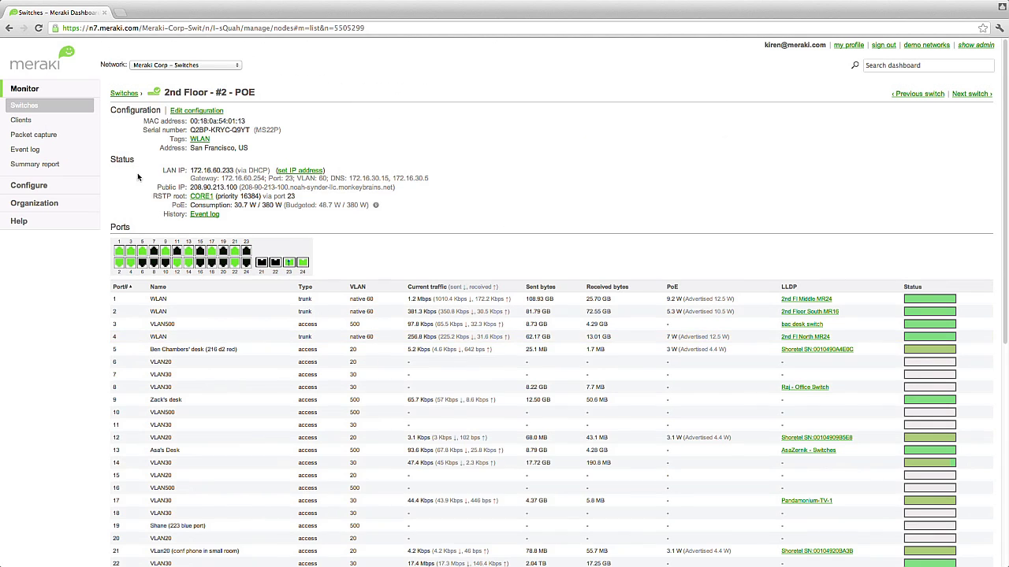
pyautogui.moveTo(24, 186)
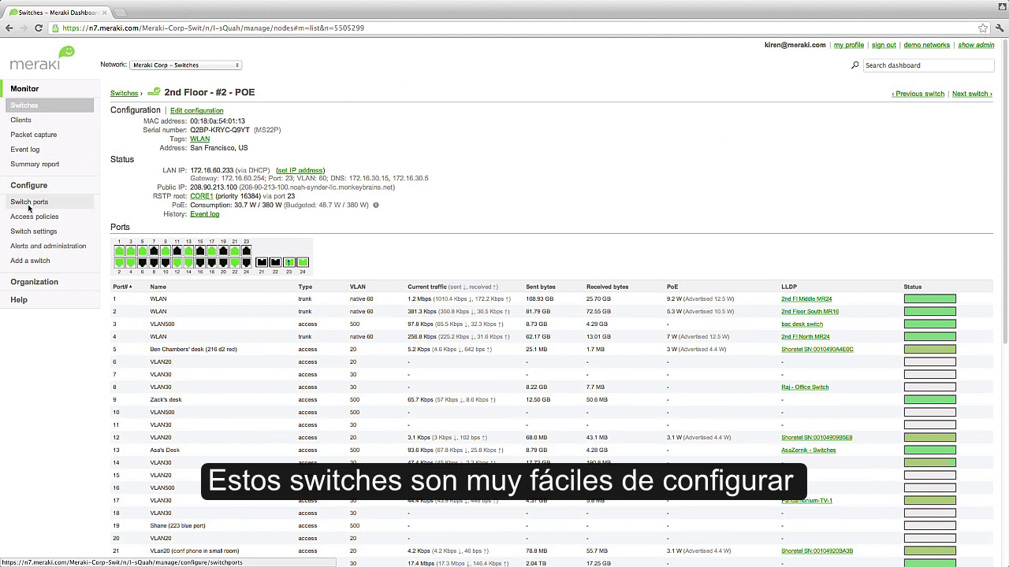
pyautogui.click(28, 203)
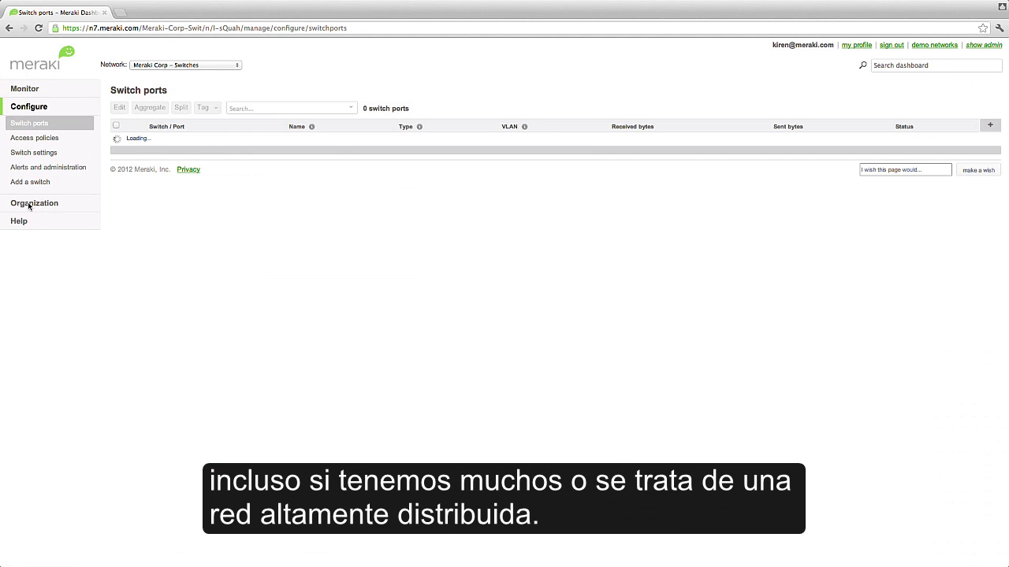
pyautogui.moveTo(29, 206)
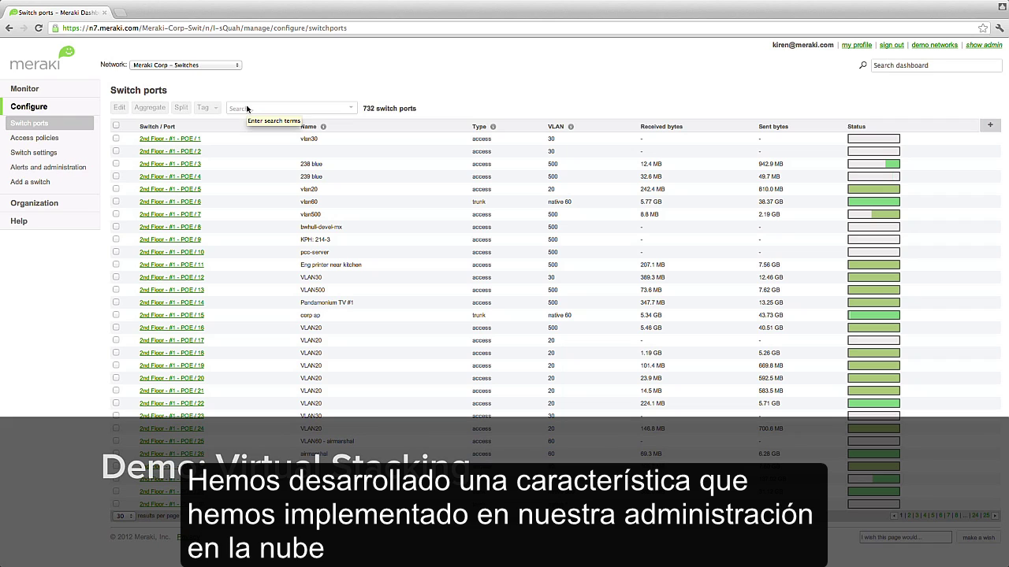
pyautogui.click(246, 109)
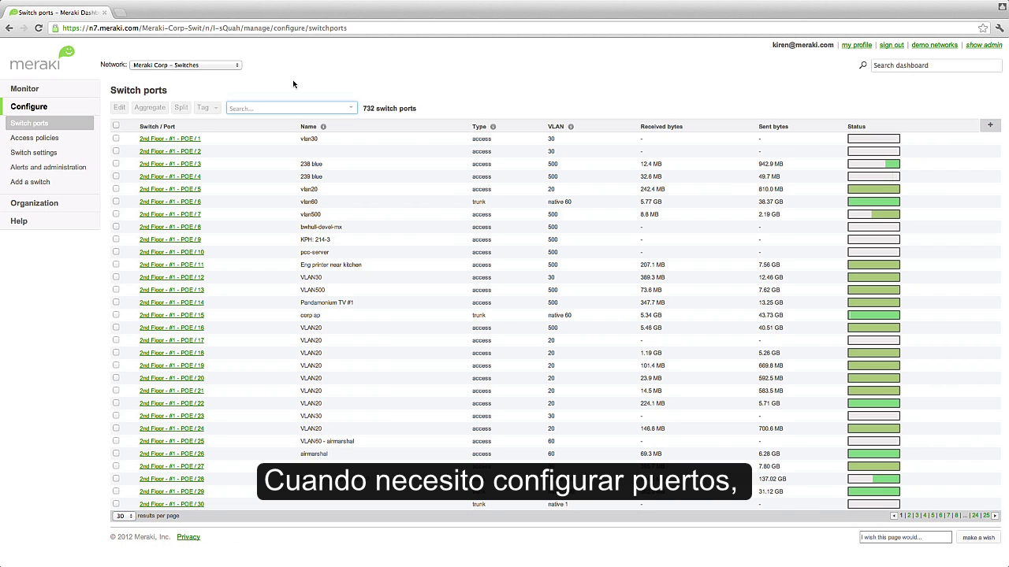
pyautogui.write('voip')
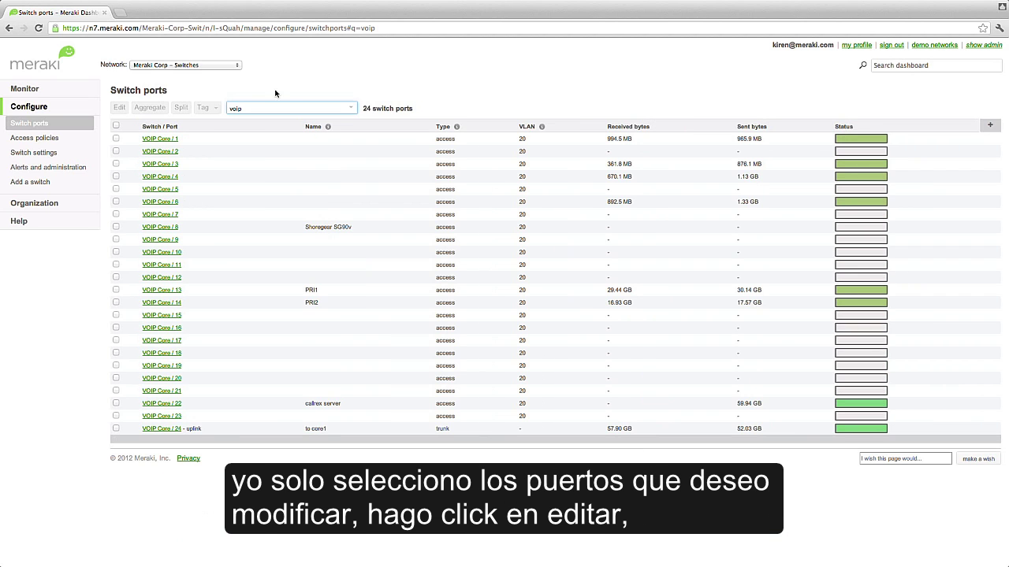
# Examine the bulk edit settings for all filtered VOIP Core ports, including the RSTP options, and leave without updating them
pyautogui.click(116, 126)
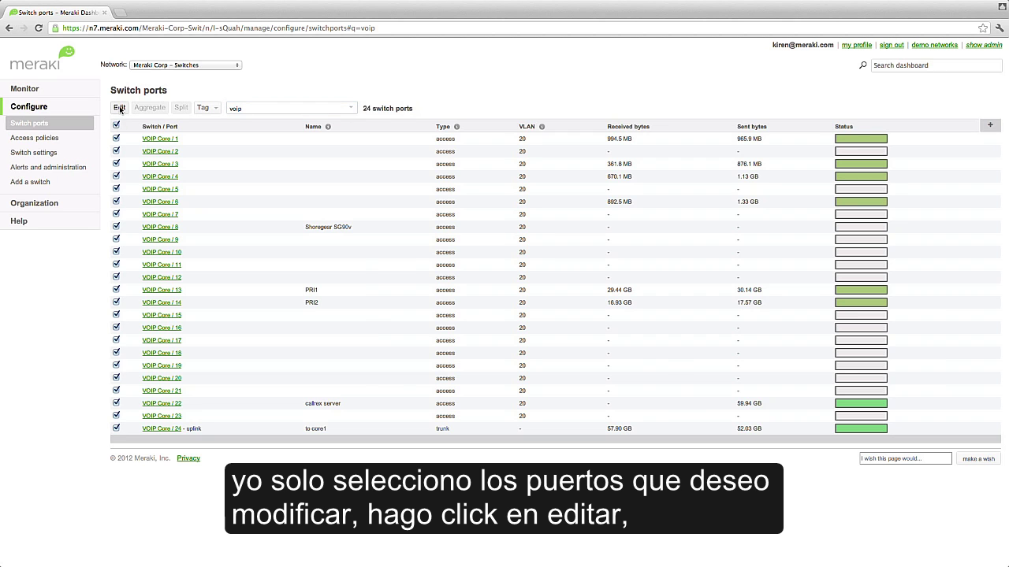
pyautogui.click(120, 108)
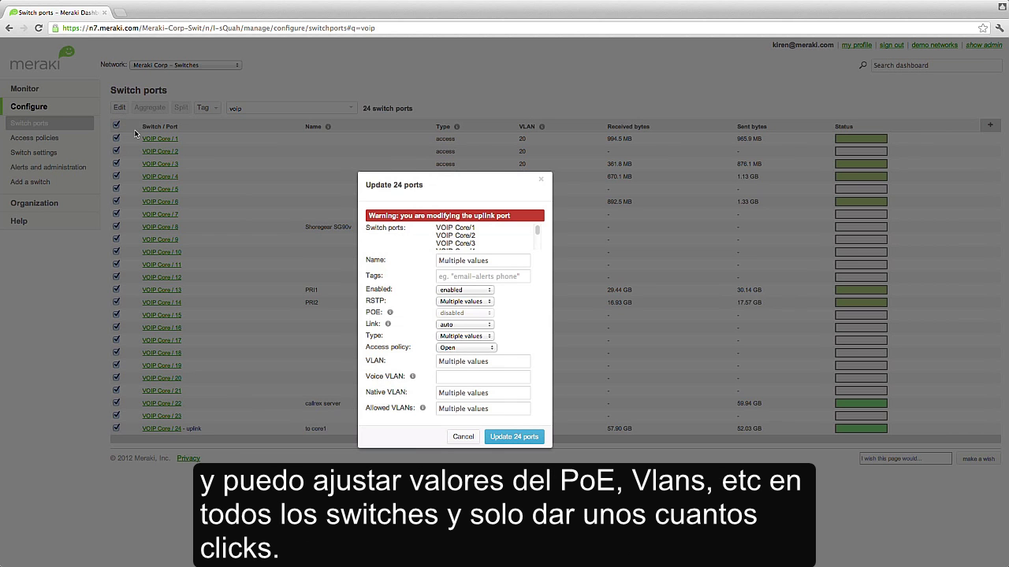
pyautogui.click(448, 290)
pyautogui.click(448, 290)
pyautogui.click(447, 302)
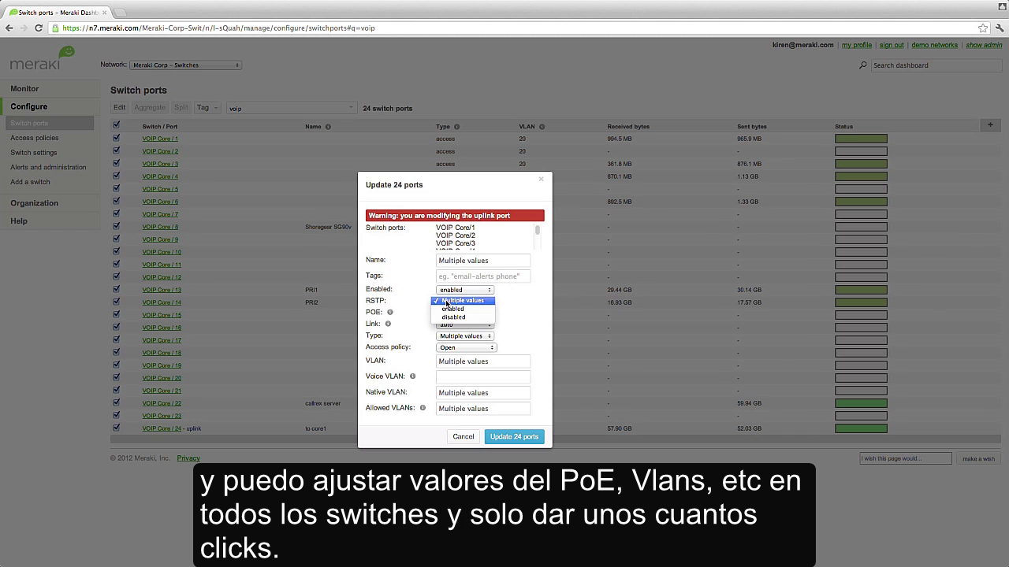
pyautogui.click(447, 303)
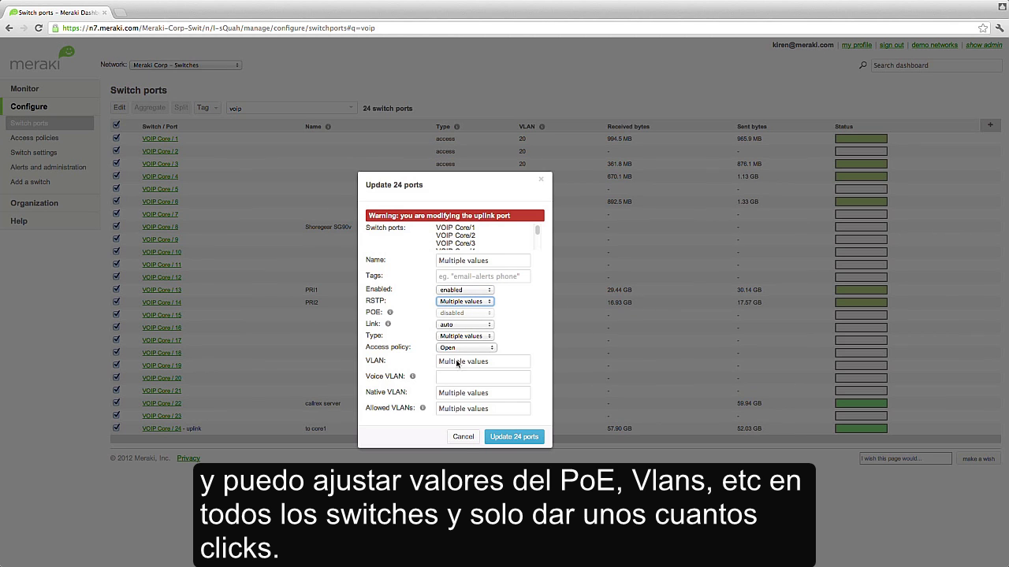
pyautogui.click(464, 436)
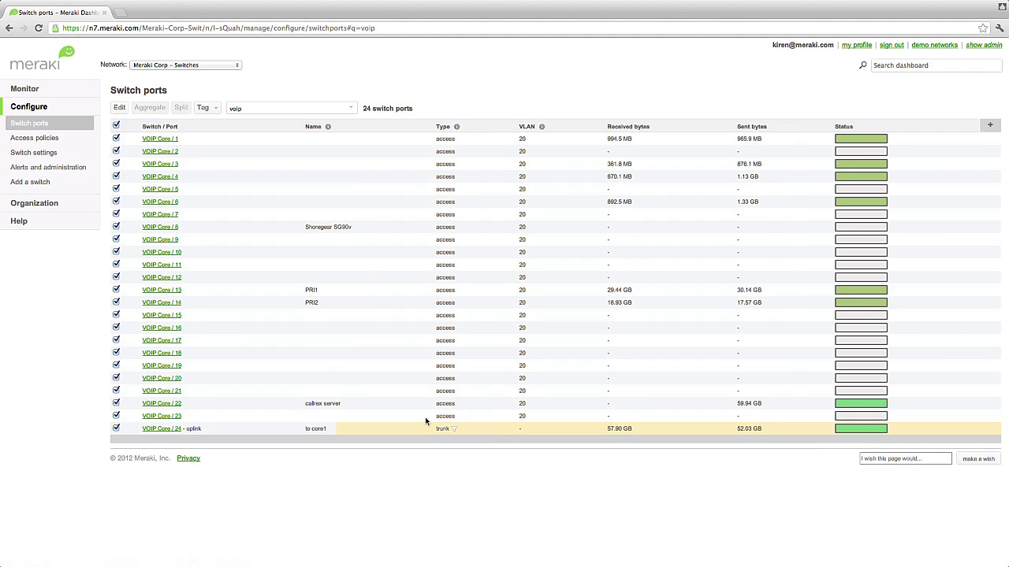
# Go to the client usage overview and search the client devices for "shoretel"
pyautogui.moveTo(28, 89)
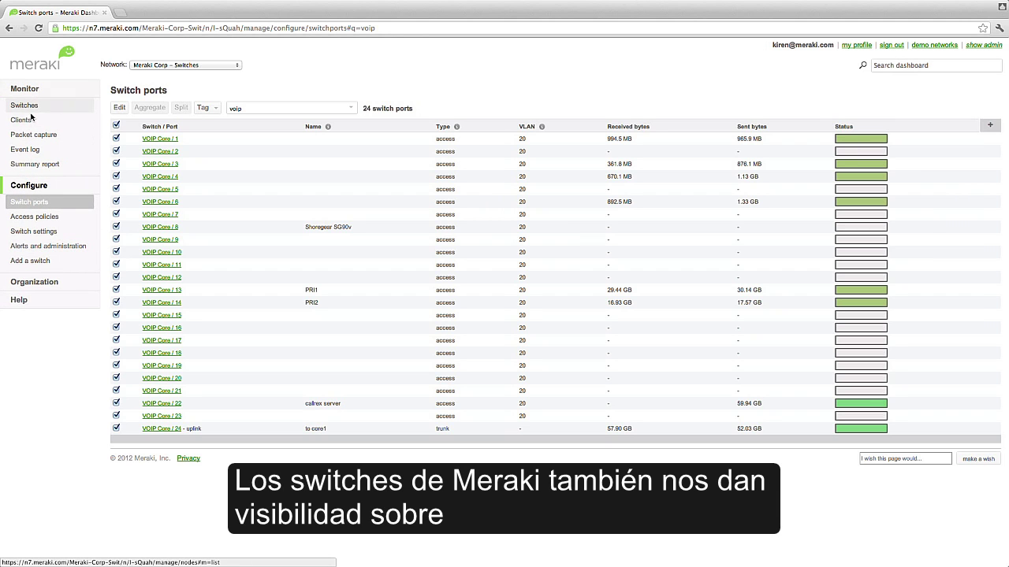
pyautogui.click(31, 123)
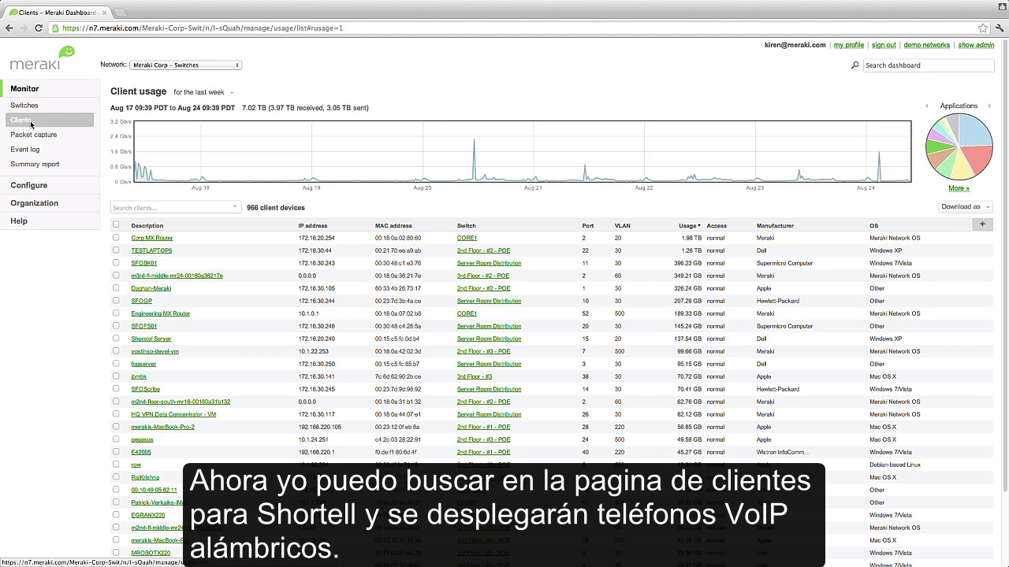
pyautogui.click(138, 207)
pyautogui.write('s')
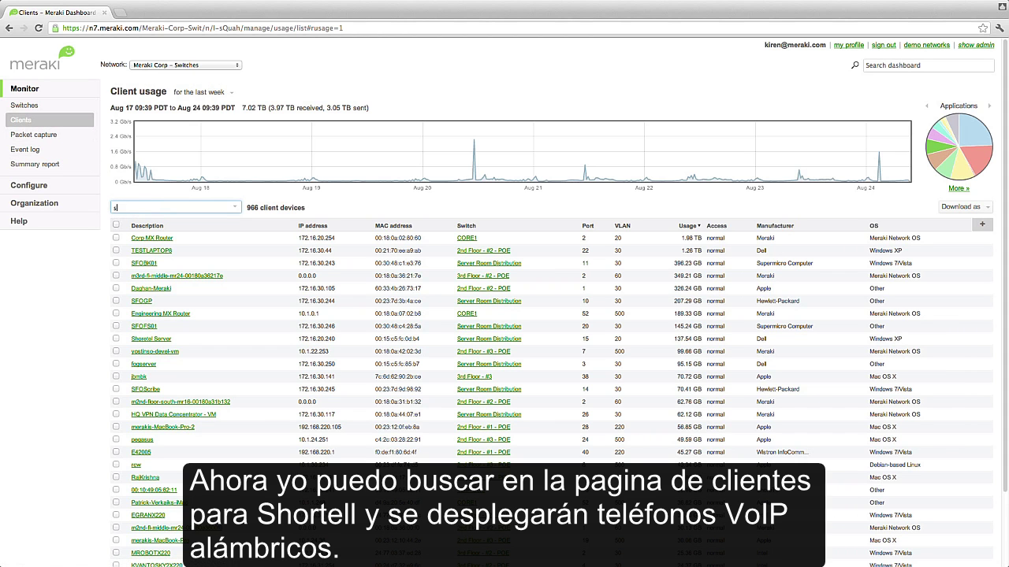
pyautogui.write('horetel')
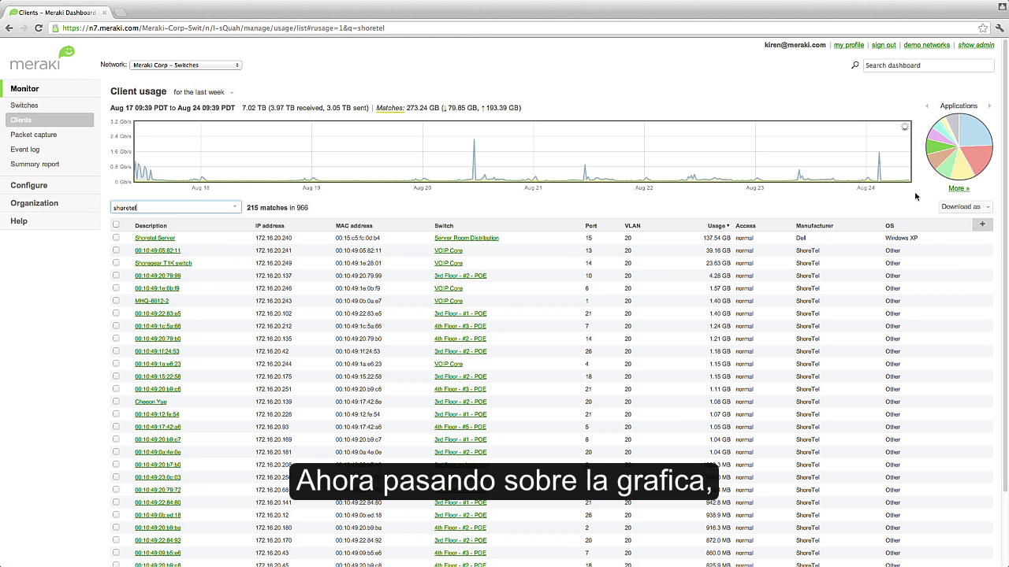
# Expand the application usage details and browse forward and back through the pages of listed applications
pyautogui.moveTo(978, 161)
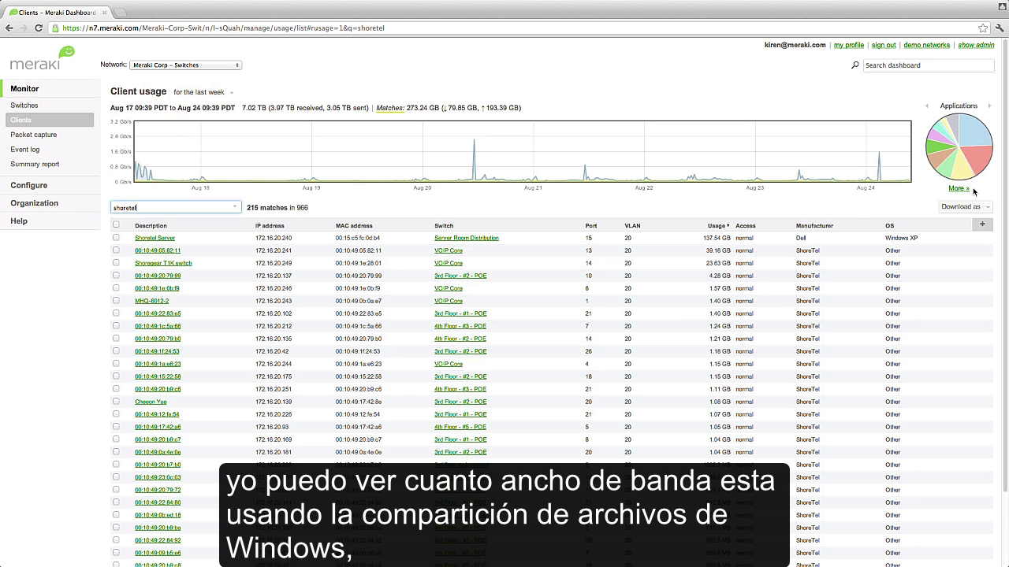
pyautogui.click(961, 191)
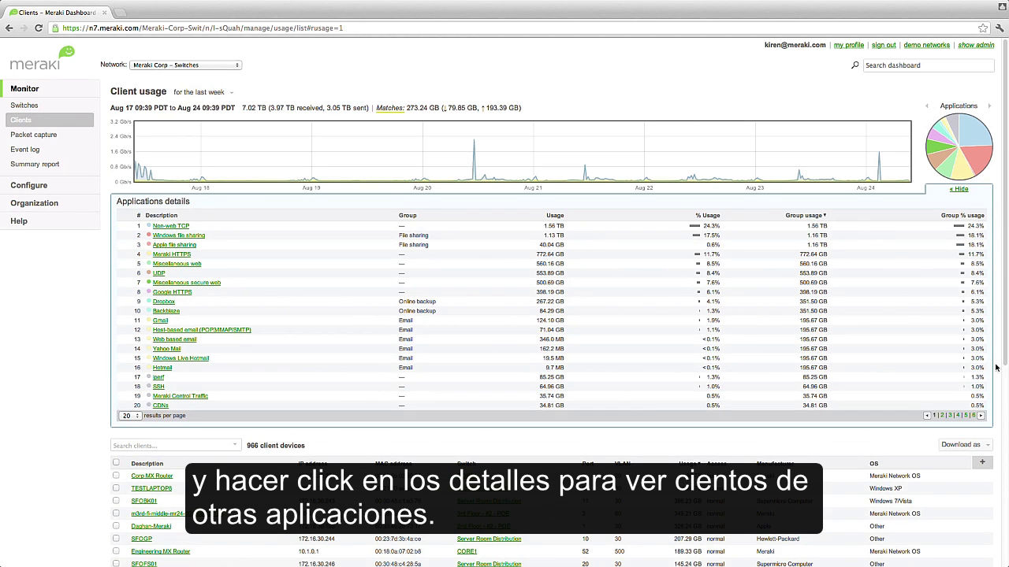
pyautogui.click(980, 415)
pyautogui.click(980, 417)
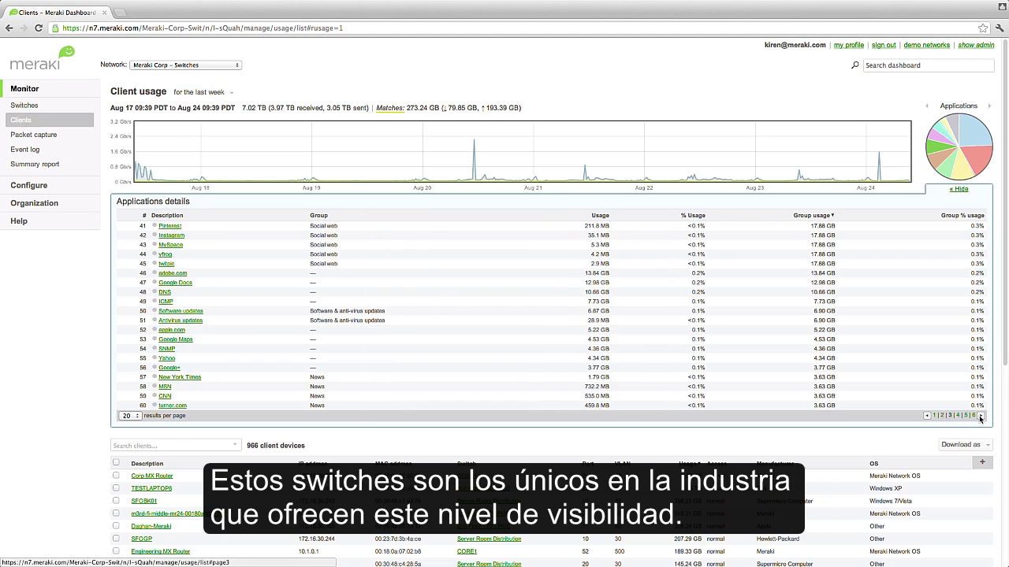
pyautogui.click(981, 416)
pyautogui.click(927, 416)
pyautogui.click(926, 416)
pyautogui.click(927, 417)
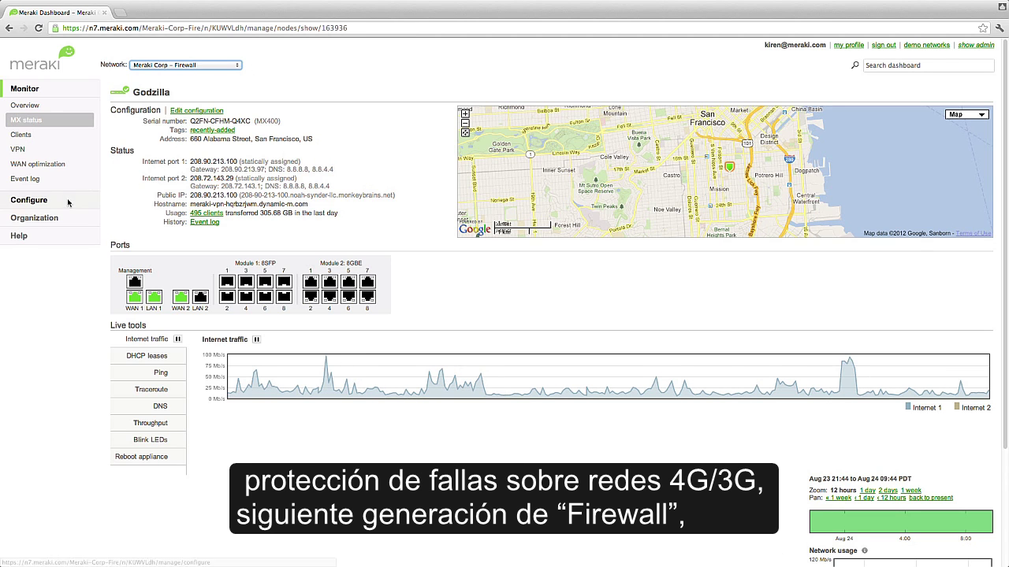
# Add Gambling and Adult and Pornography to the blocked website categories in the firewall network's content filtering
pyautogui.moveTo(69, 202)
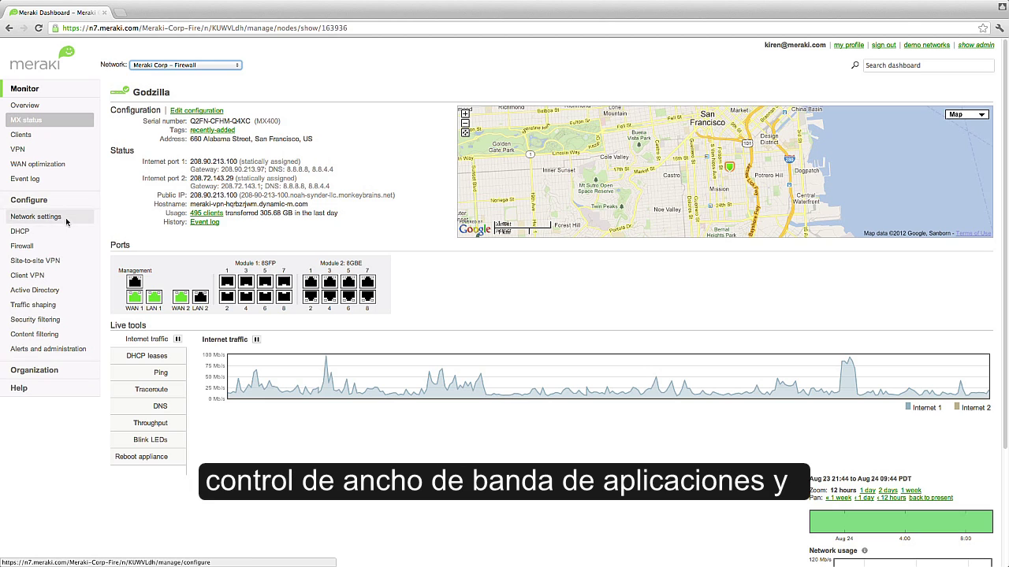
pyautogui.click(42, 337)
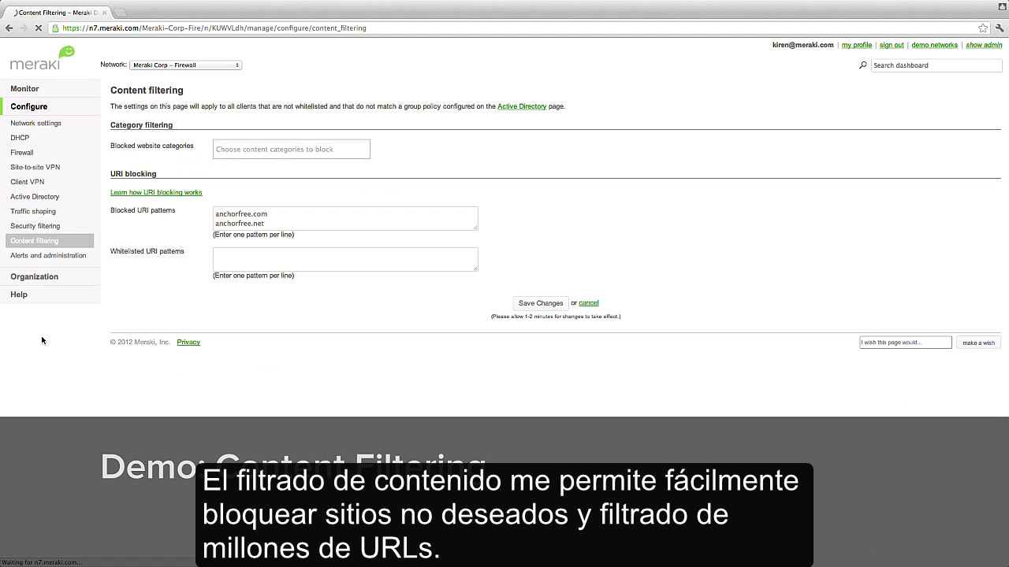
pyautogui.click(220, 153)
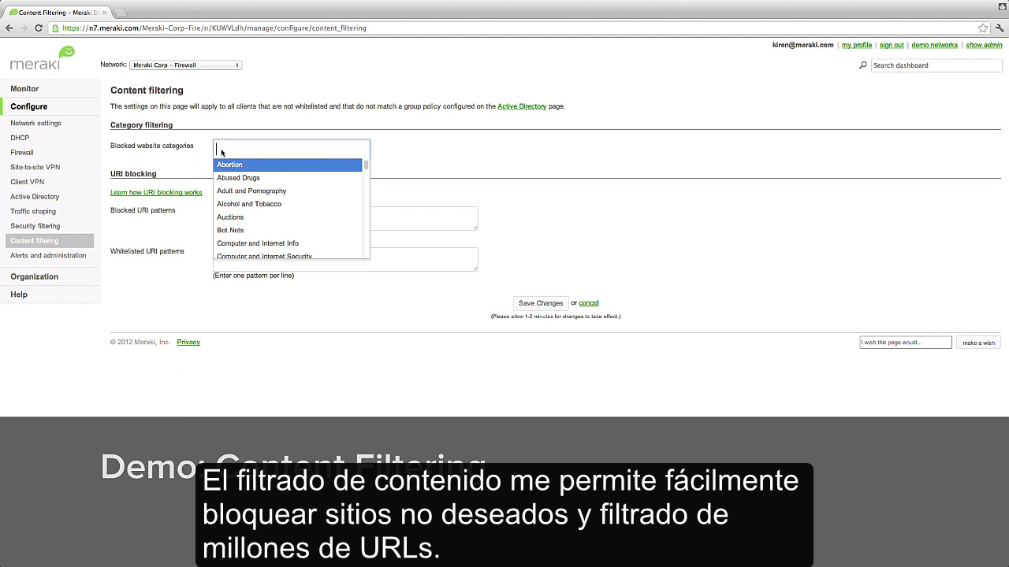
pyautogui.write('gamblin')
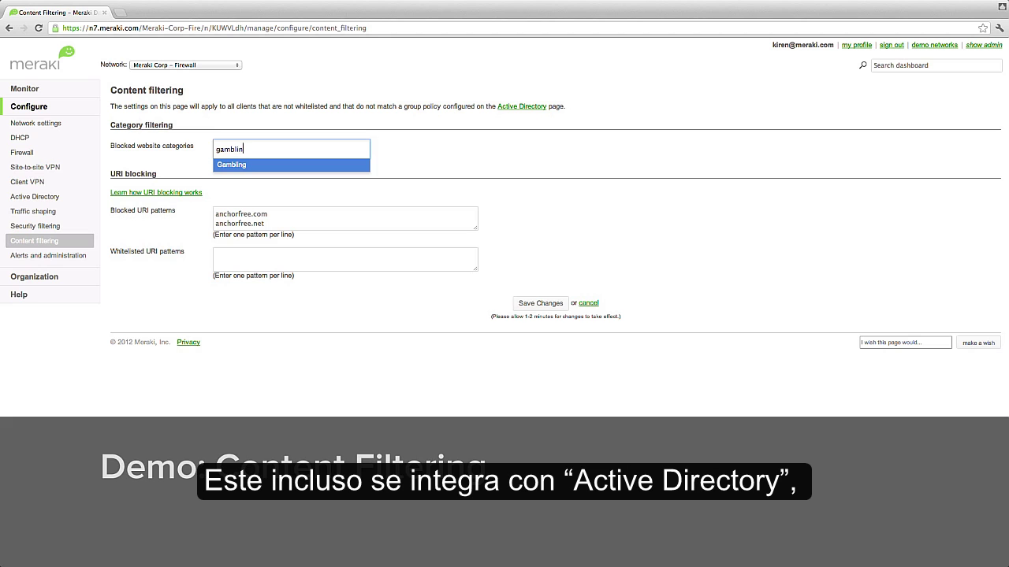
pyautogui.press('Return')
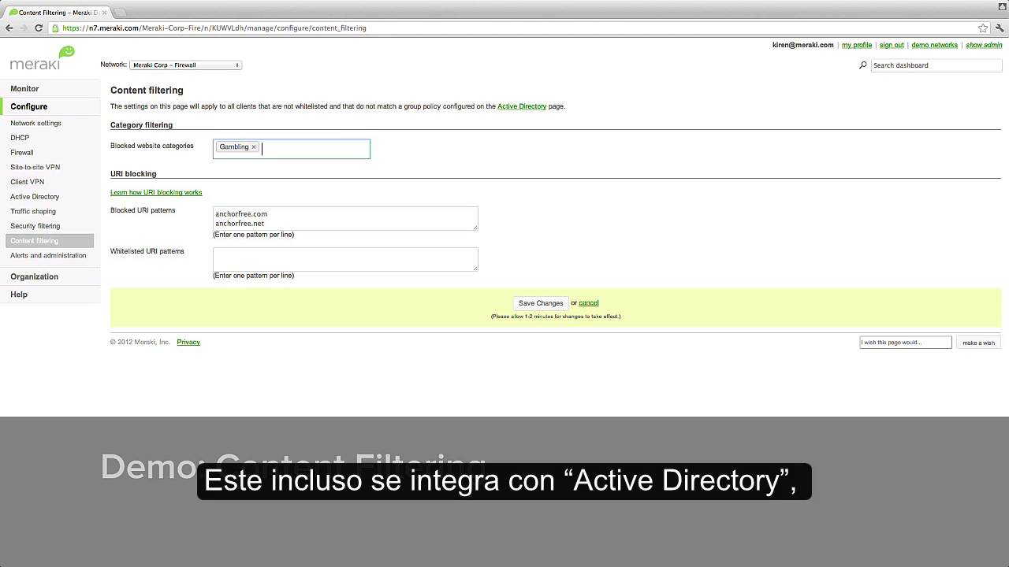
pyautogui.write('adult')
pyautogui.press('Return')
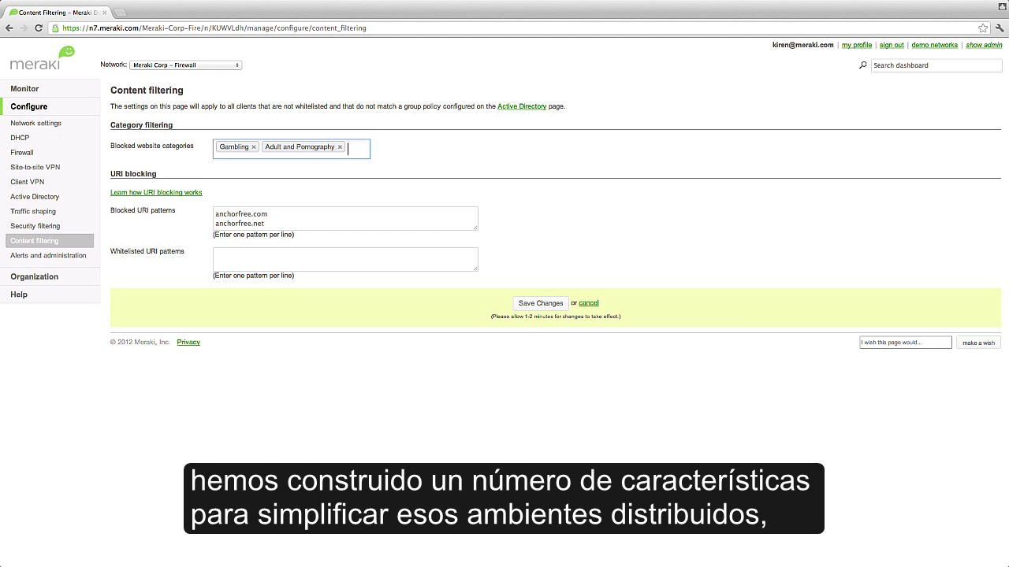
# View the site-to-site VPN connection status of the Meraki Corp - Firewall network
pyautogui.click(23, 89)
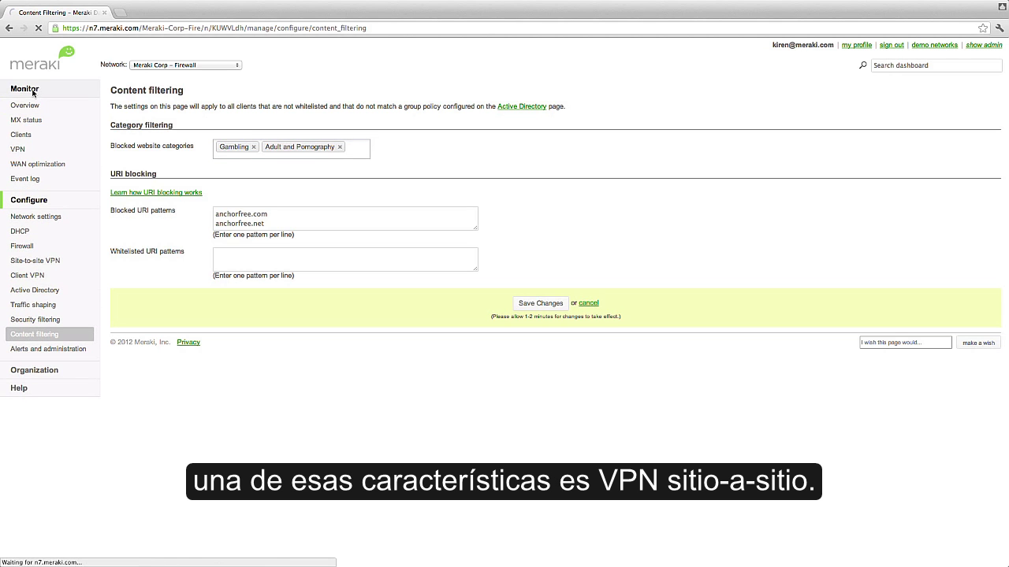
pyautogui.click(18, 150)
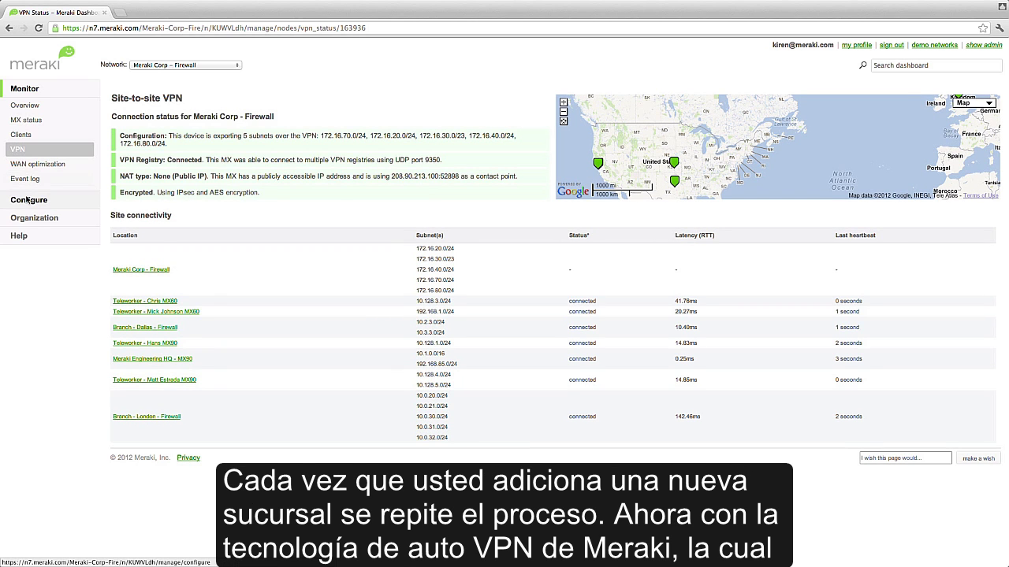
# Go to the firewall network's site-to-site VPN configuration and check the VPN mode choices, keeping the split tunnel option
pyautogui.moveTo(24, 204)
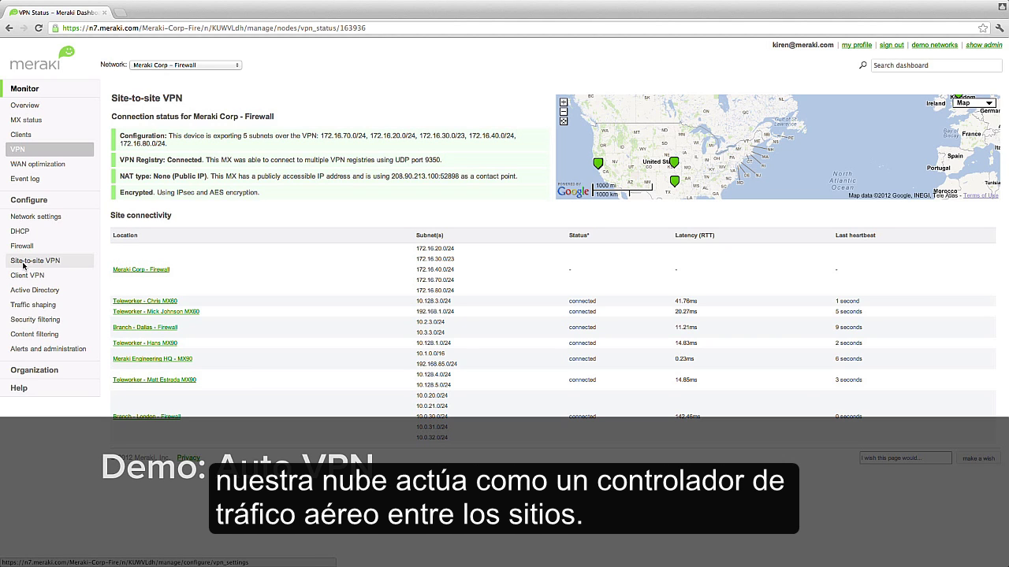
pyautogui.click(22, 265)
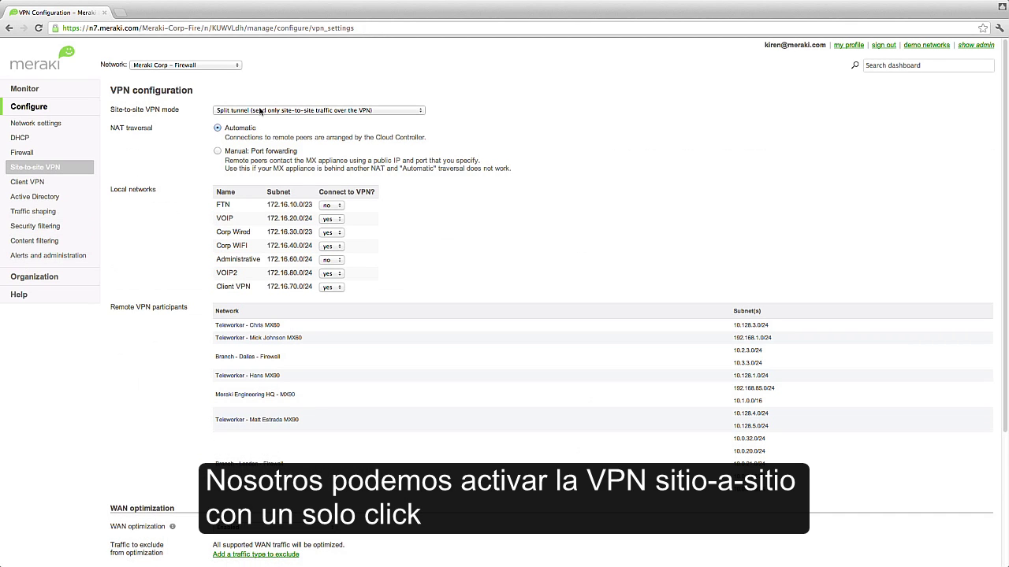
pyautogui.click(258, 111)
pyautogui.click(258, 111)
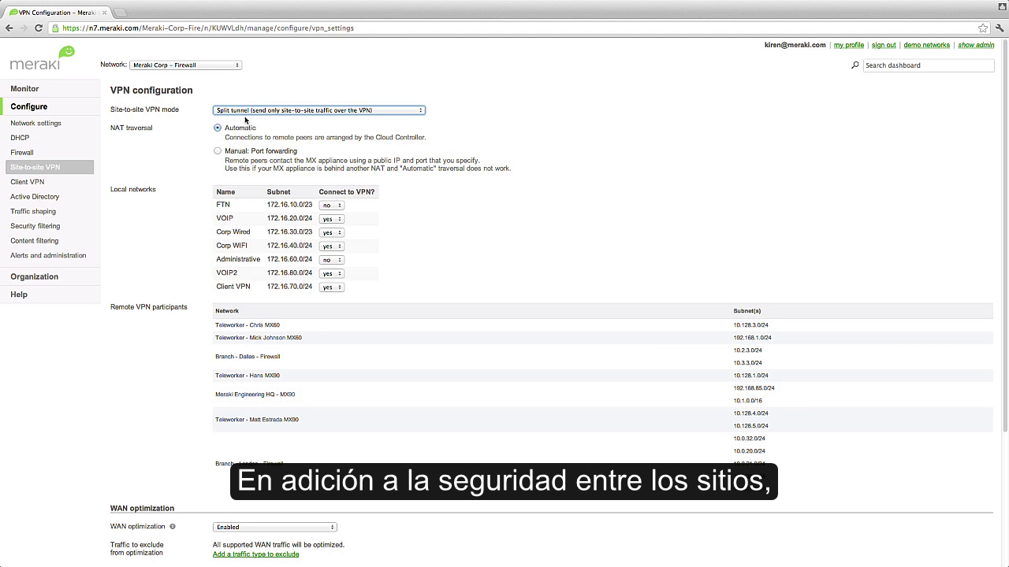
# Check the WAN optimization setting's choices, keeping it Enabled, and go to the WAN optimization monitoring page
pyautogui.scroll(-5, 244, 116)
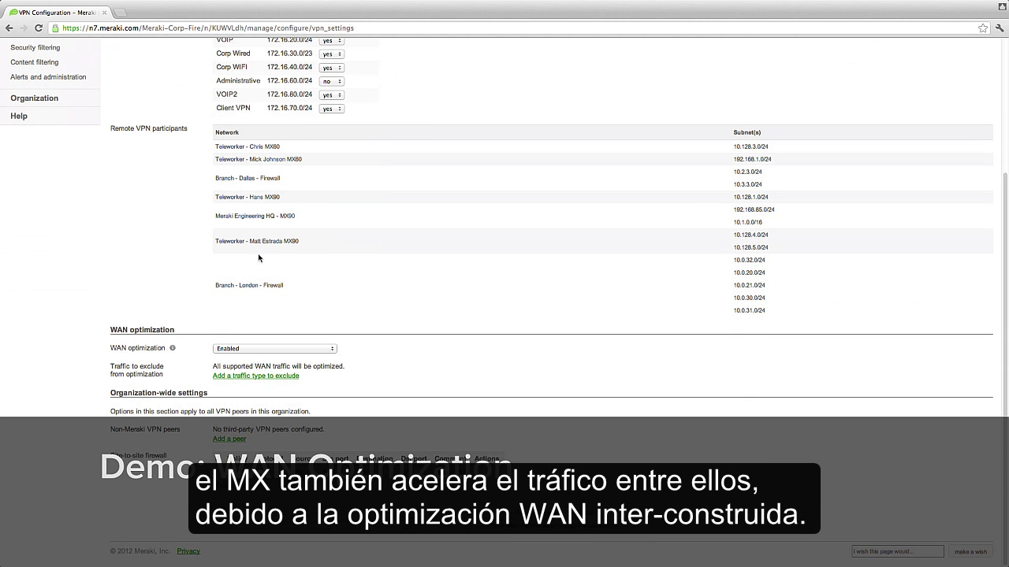
pyautogui.click(249, 349)
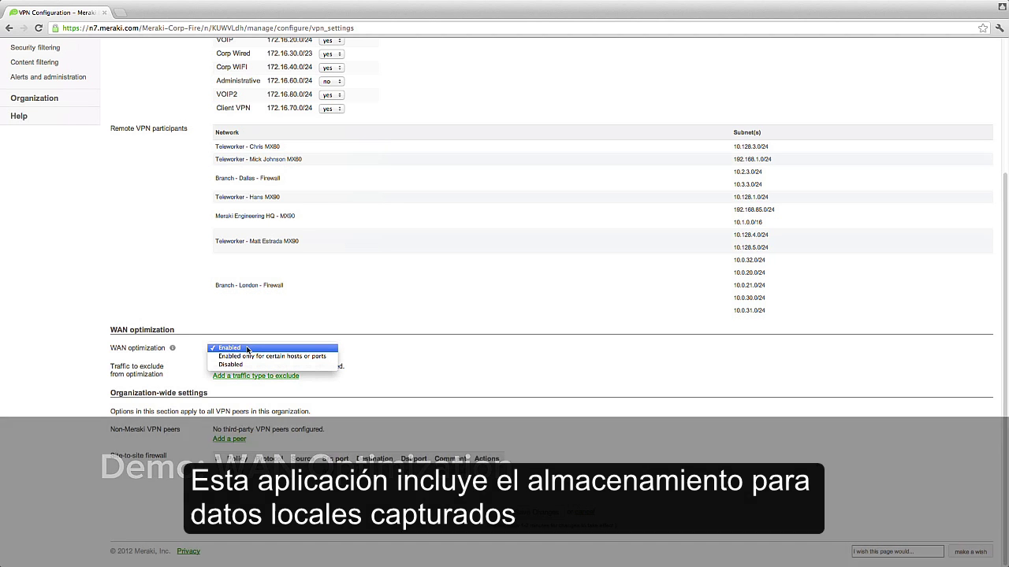
pyautogui.click(247, 349)
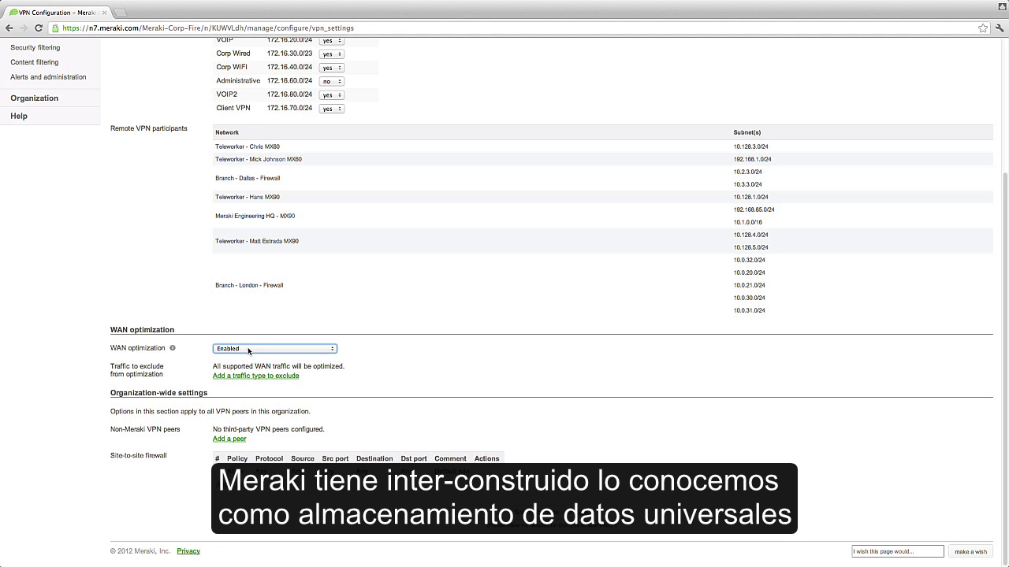
pyautogui.scroll(5, 249, 351)
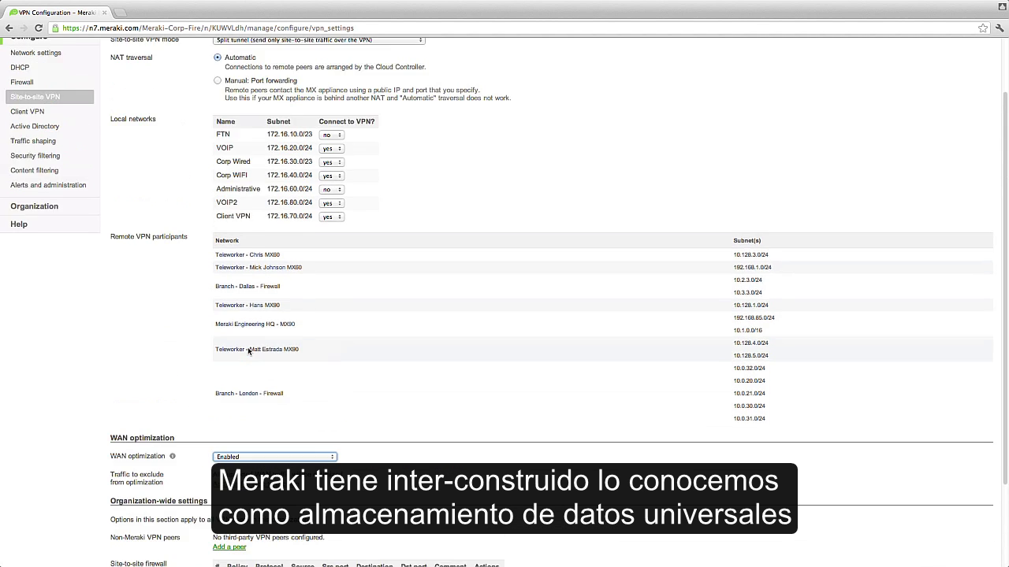
pyautogui.moveTo(49, 90)
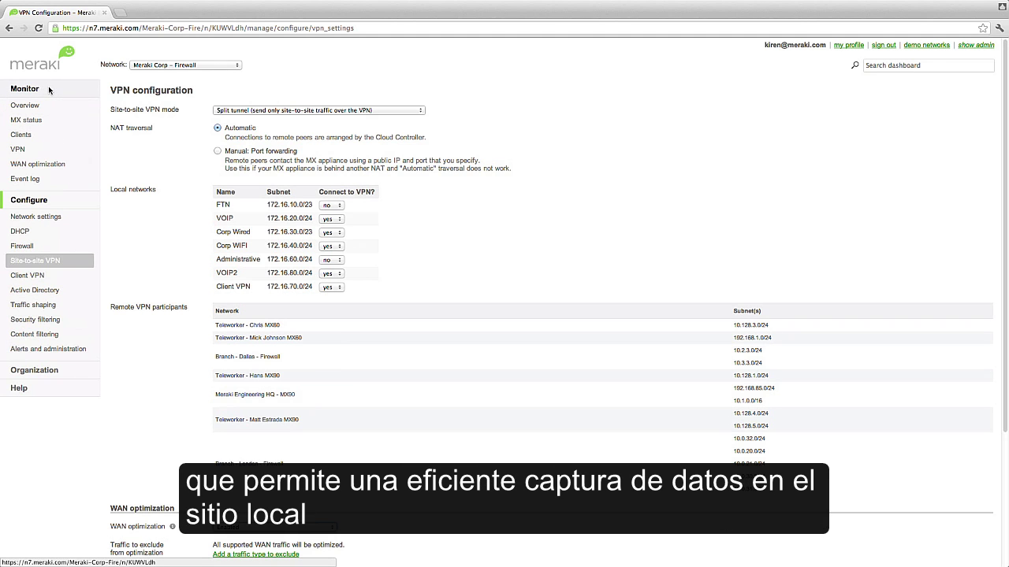
pyautogui.click(54, 164)
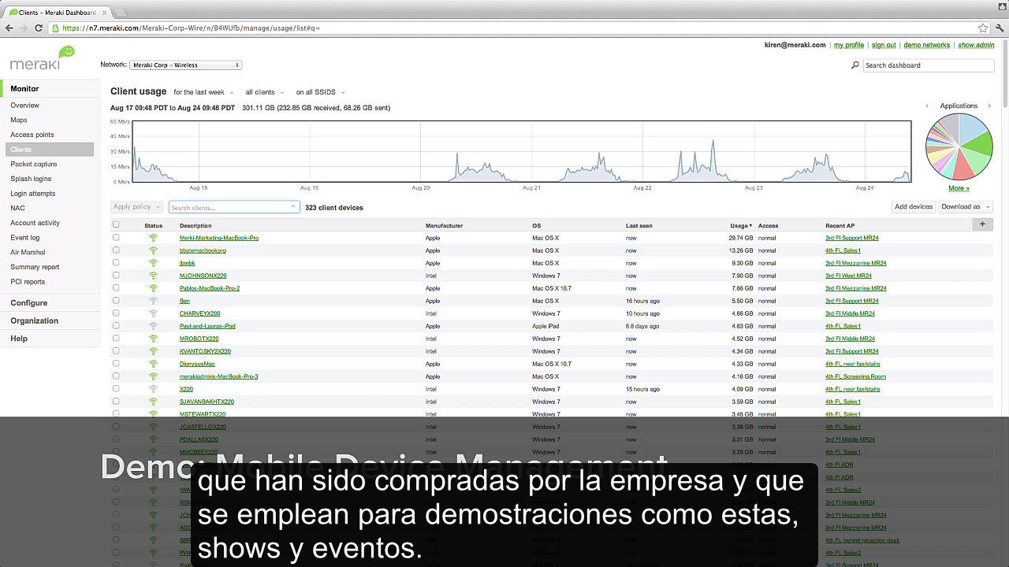
# Search the wireless network's clients for "marketing" and open the Systems Manager details of Marketing-iPad-2
pyautogui.write('marketing')
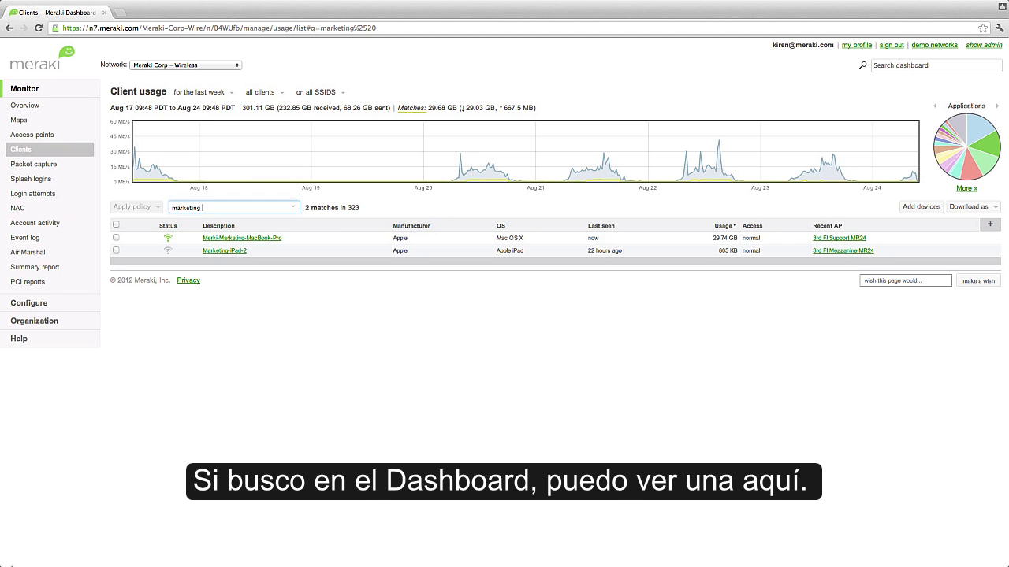
pyautogui.click(221, 253)
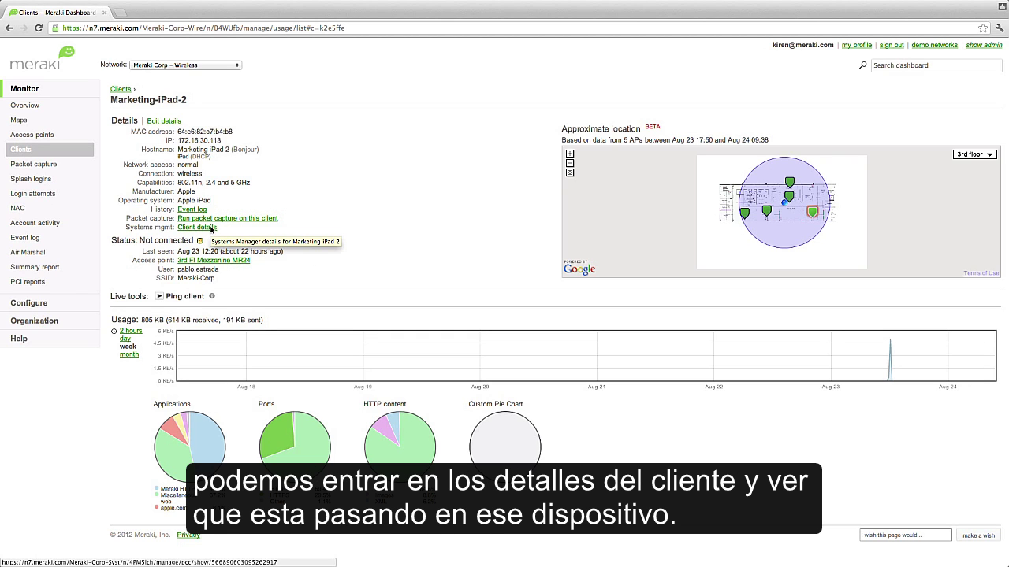
pyautogui.click(211, 229)
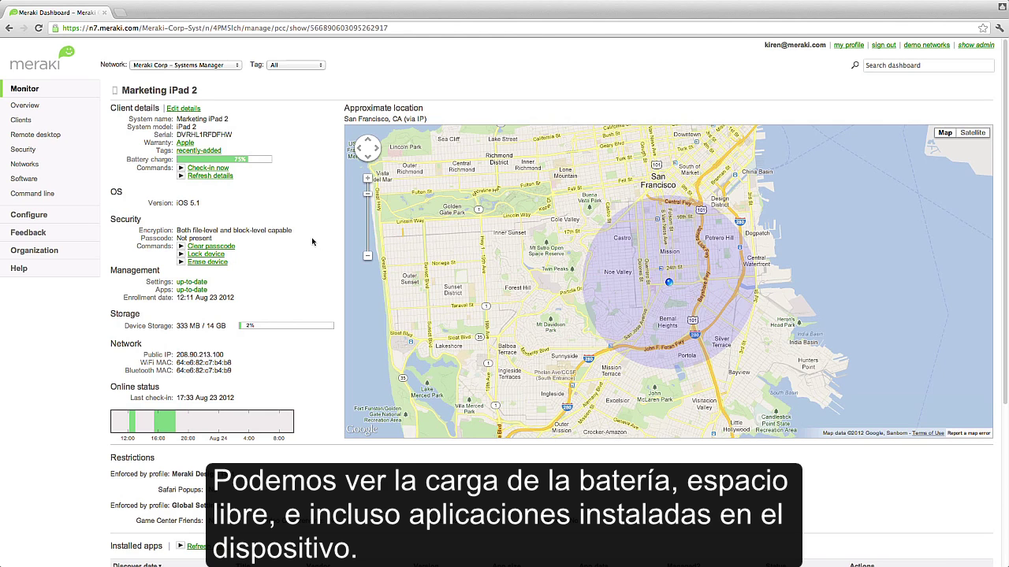
# Review the iPad's storage, restrictions, installed apps and activity log, and start the Erase device command but cancel it
pyautogui.scroll(-3, 312, 244)
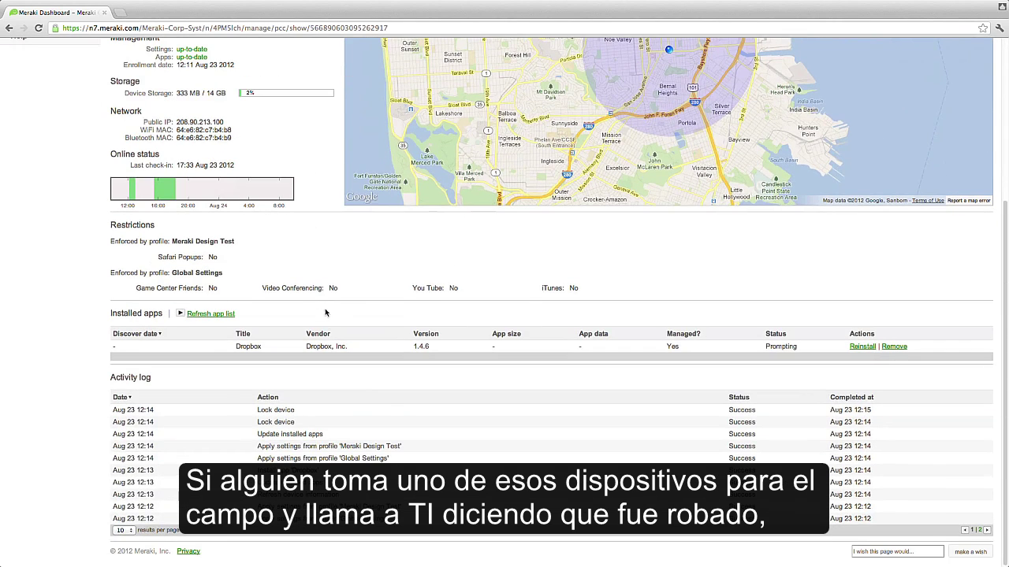
pyautogui.scroll(2, 328, 317)
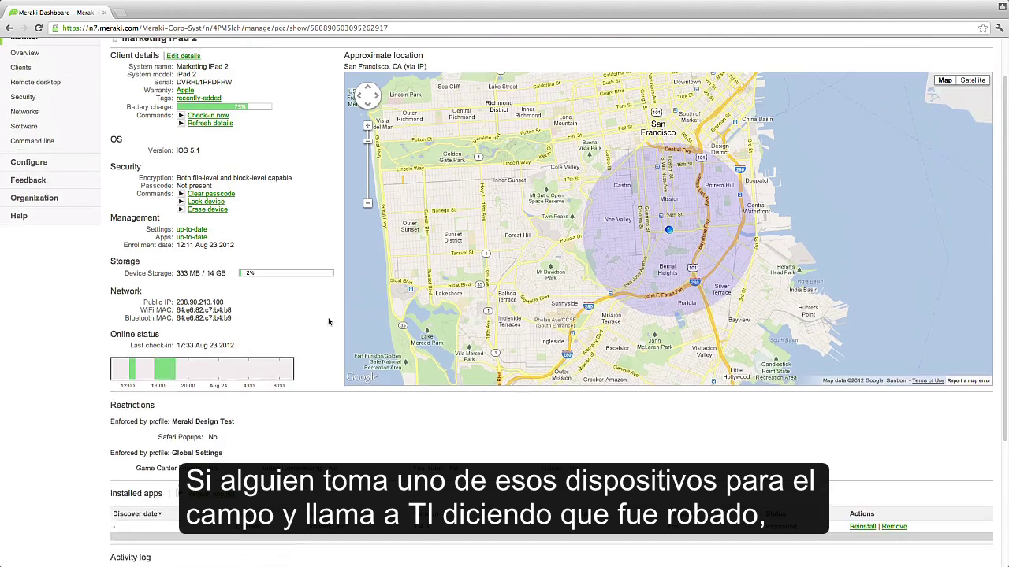
pyautogui.scroll(1, 330, 322)
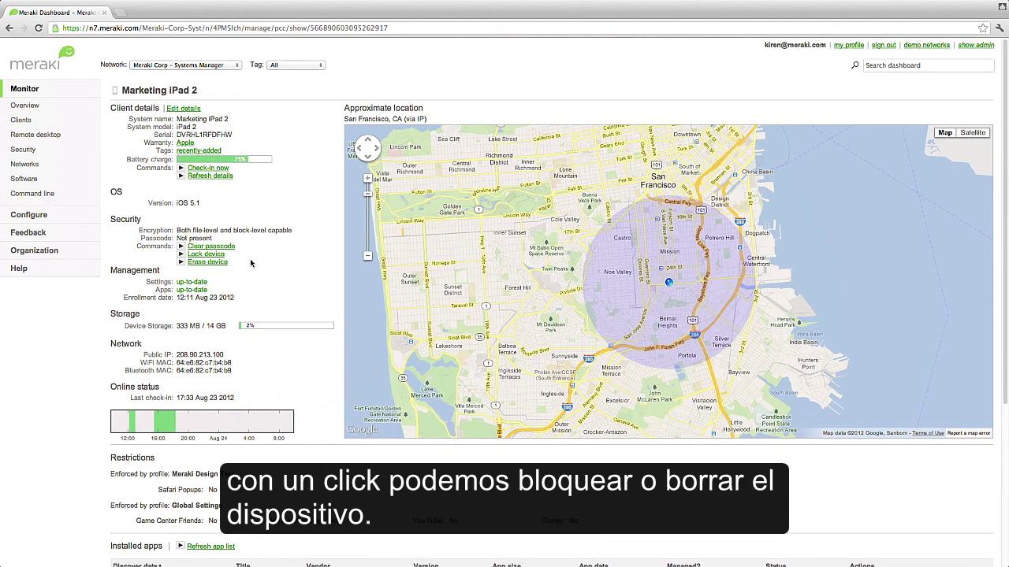
pyautogui.click(207, 261)
pyautogui.press('Escape')
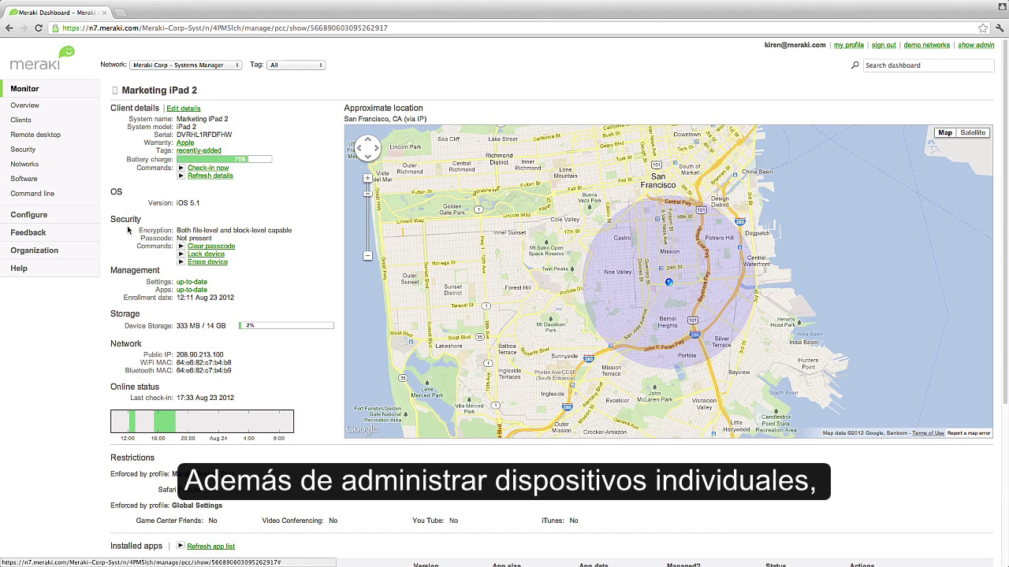
# In the mobile settings of the Global Settings profile, require a passcode with a minimum length of 4 and disallow use of the camera
pyautogui.moveTo(85, 220)
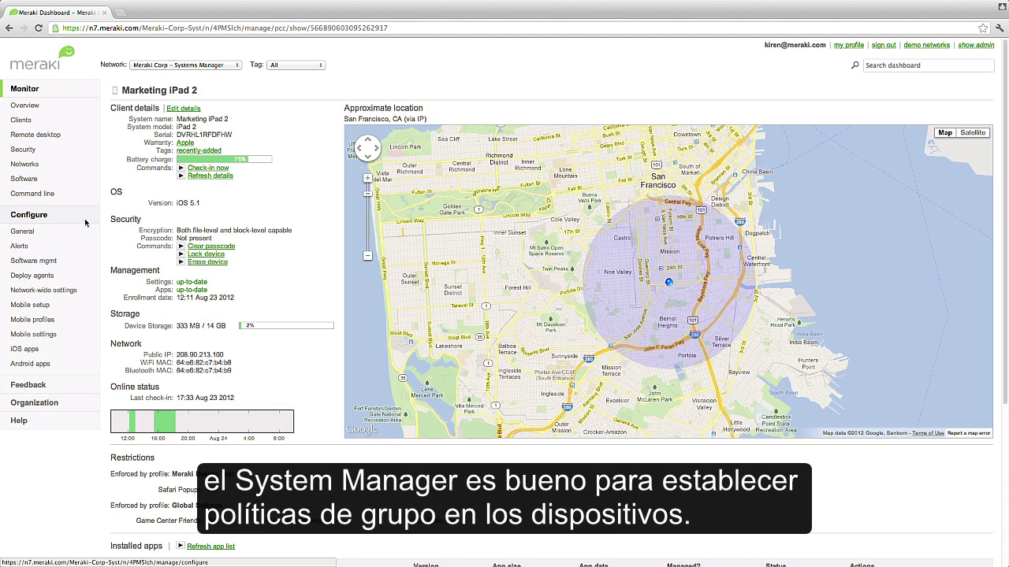
pyautogui.click(70, 341)
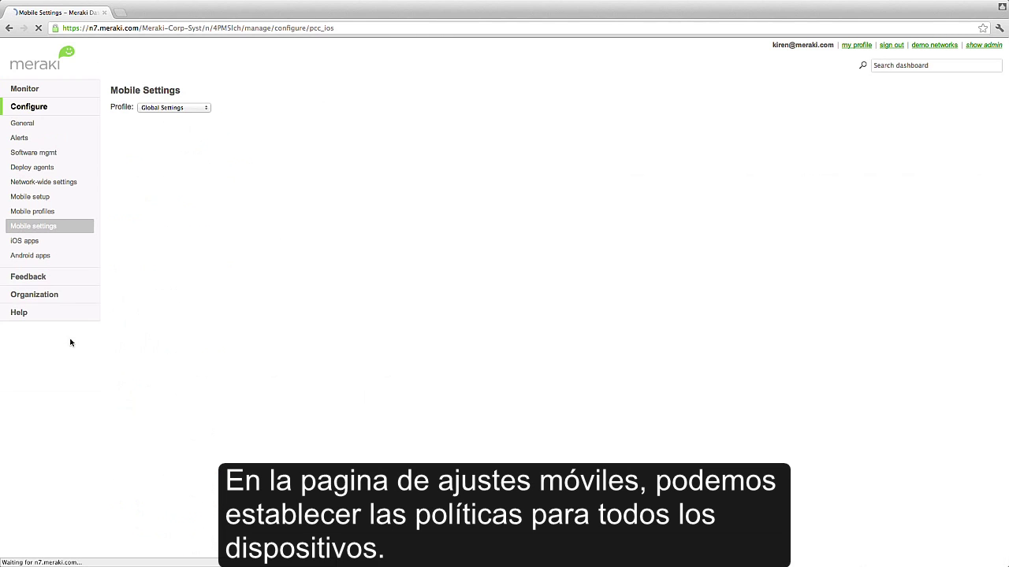
pyautogui.click(194, 131)
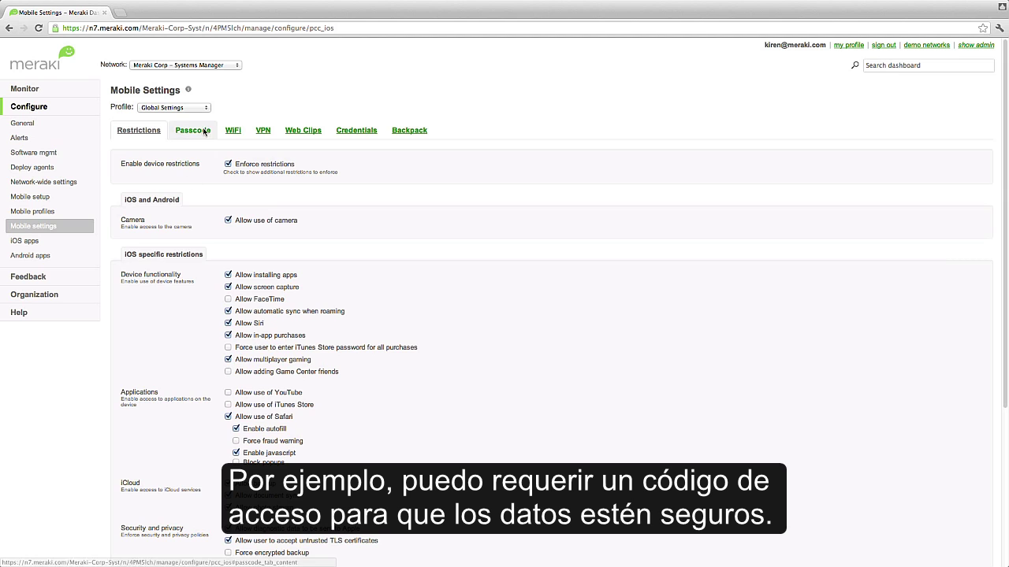
pyautogui.click(228, 192)
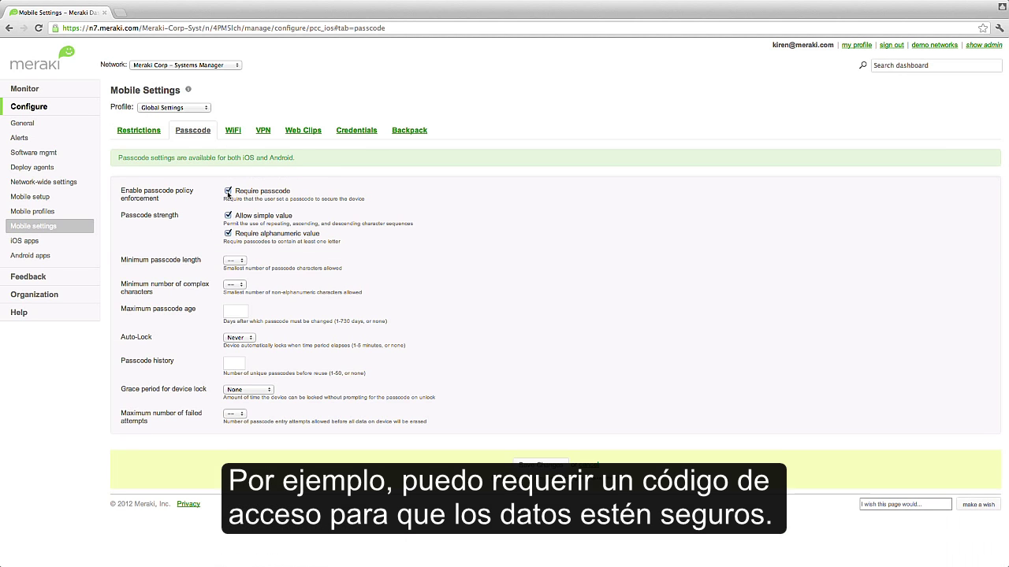
pyautogui.click(235, 262)
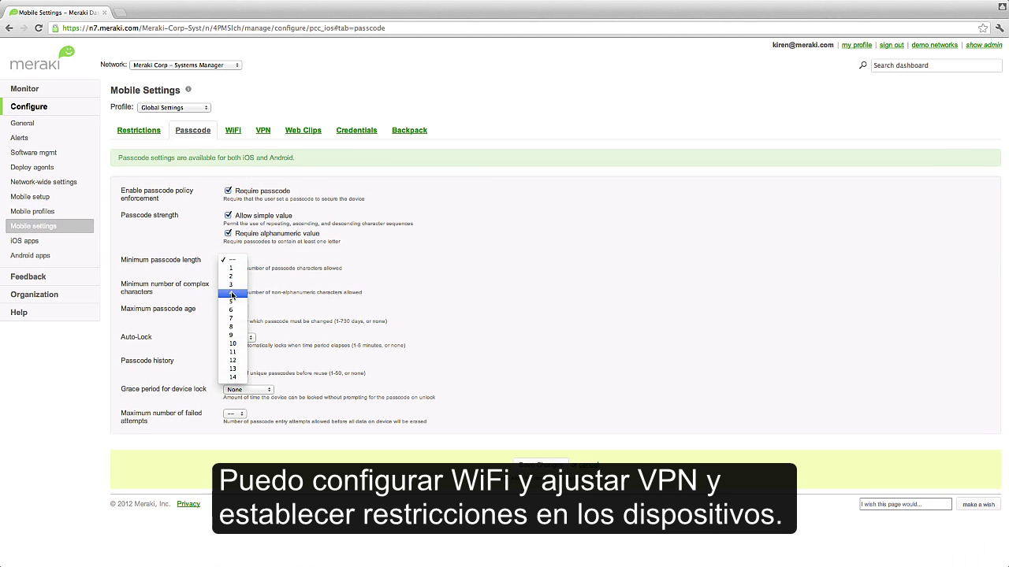
pyautogui.click(233, 294)
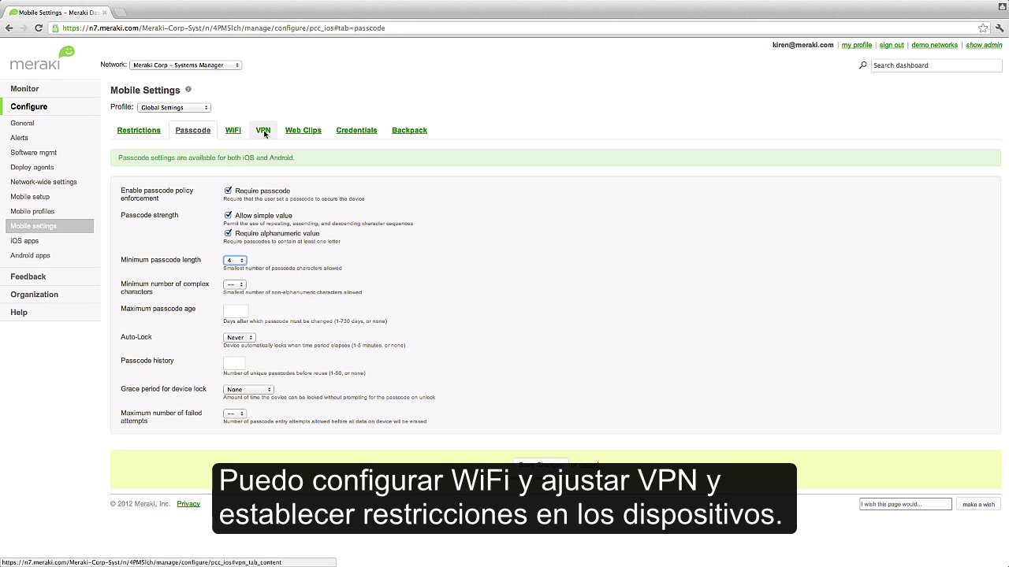
pyautogui.click(141, 132)
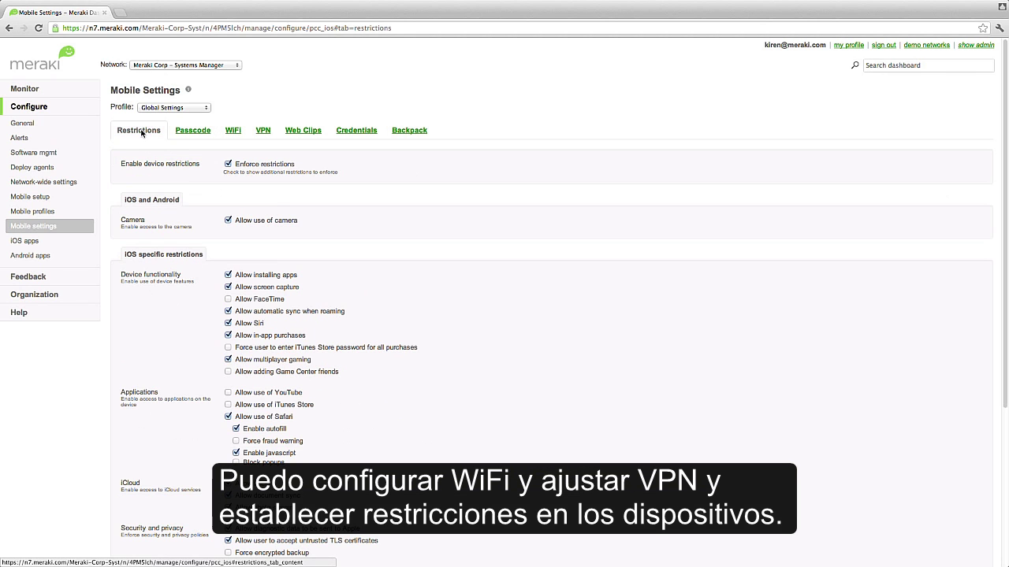
pyautogui.click(228, 221)
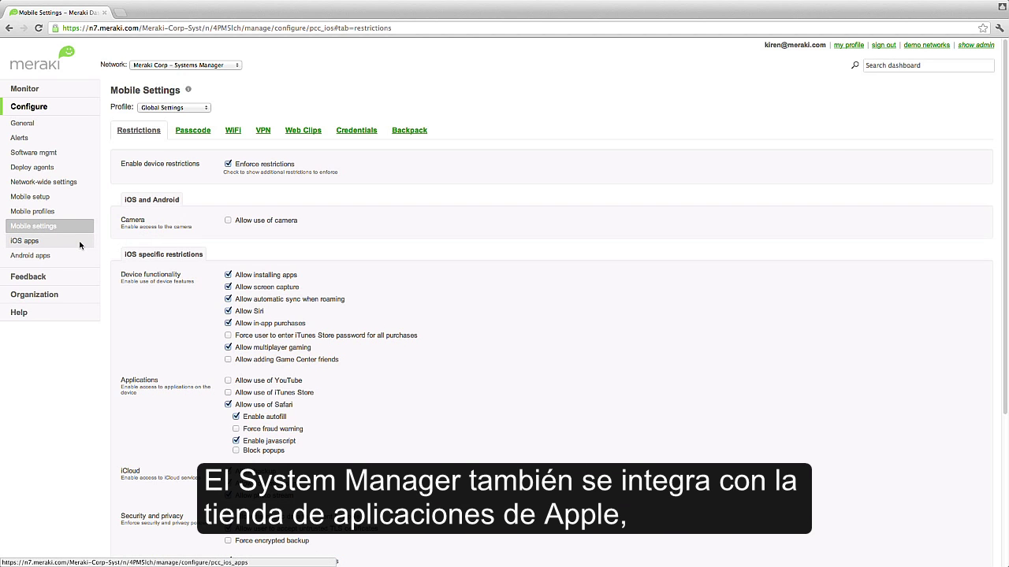
# Search the App Store for "netflix" and add the Netflix iPad app to the managed iOS apps
pyautogui.click(80, 243)
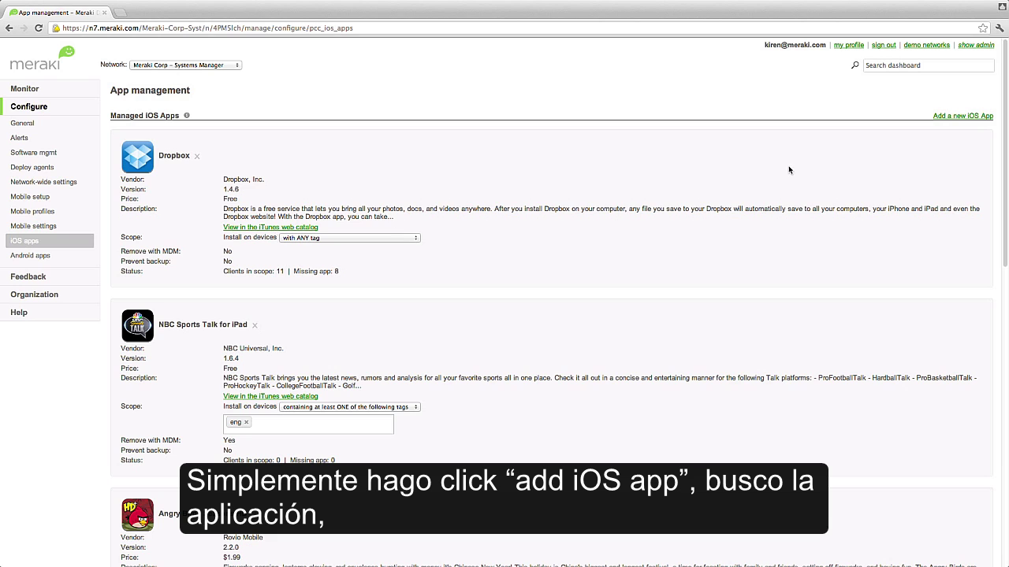
pyautogui.click(957, 117)
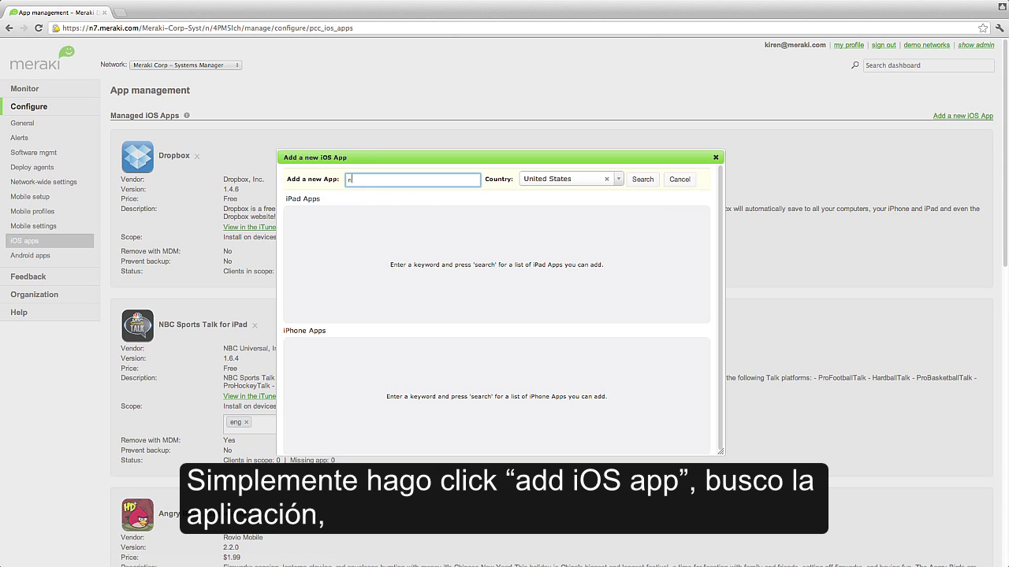
pyautogui.write('netflix')
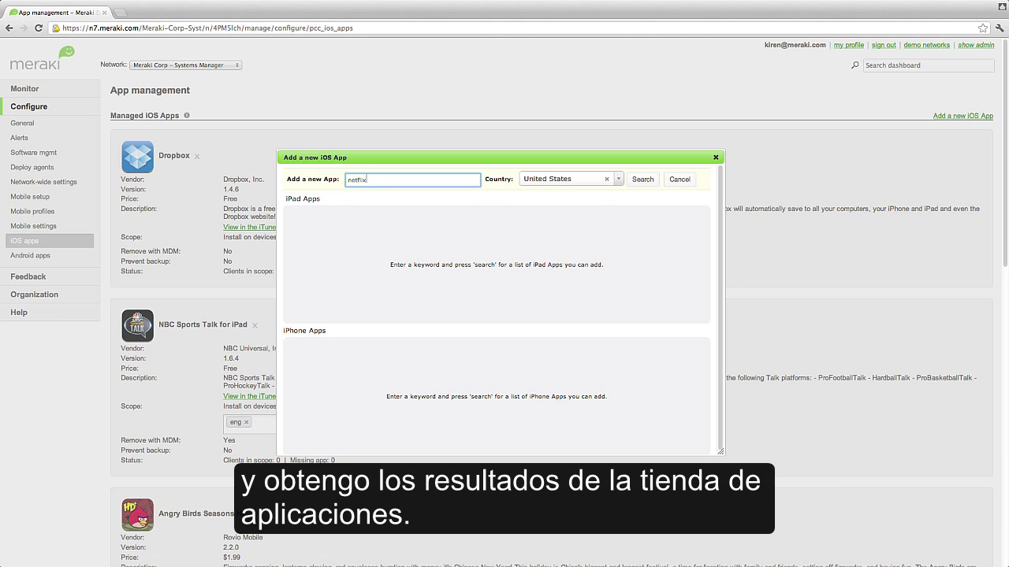
pyautogui.click(643, 179)
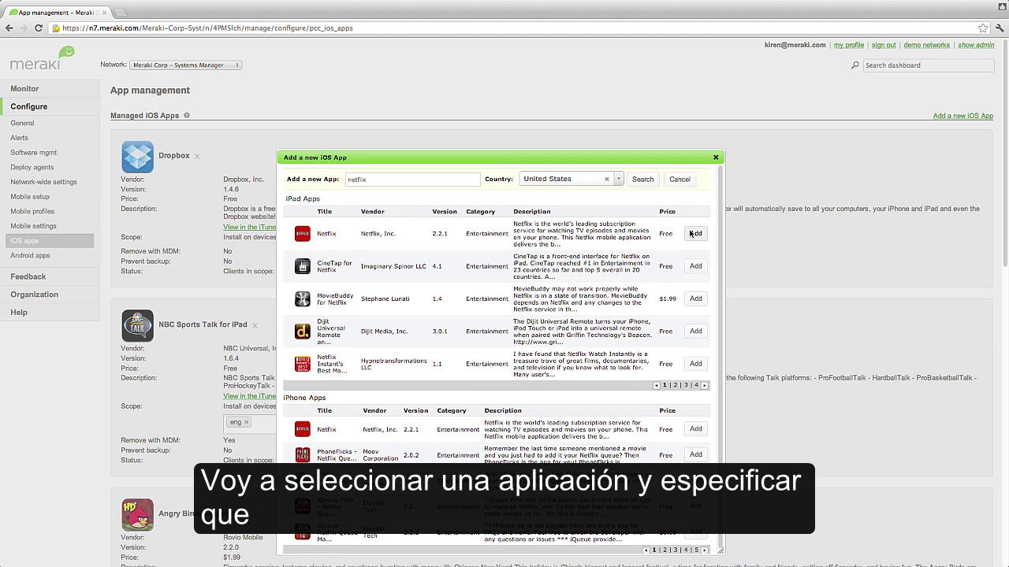
pyautogui.click(693, 233)
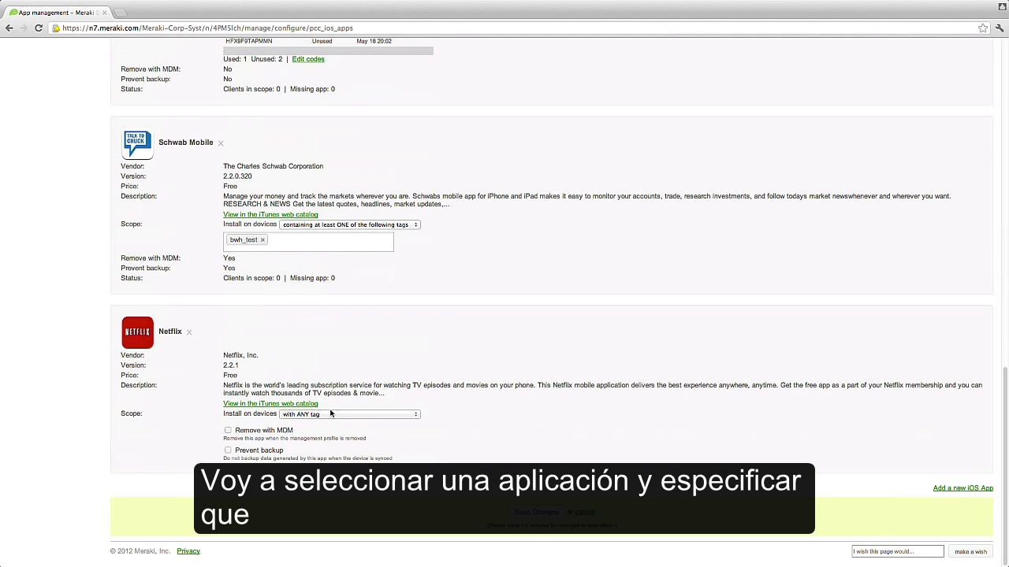
# Set the Netflix app's scope to install on devices containing at least one of the following tags, with the tag "marketing"
pyautogui.click(330, 415)
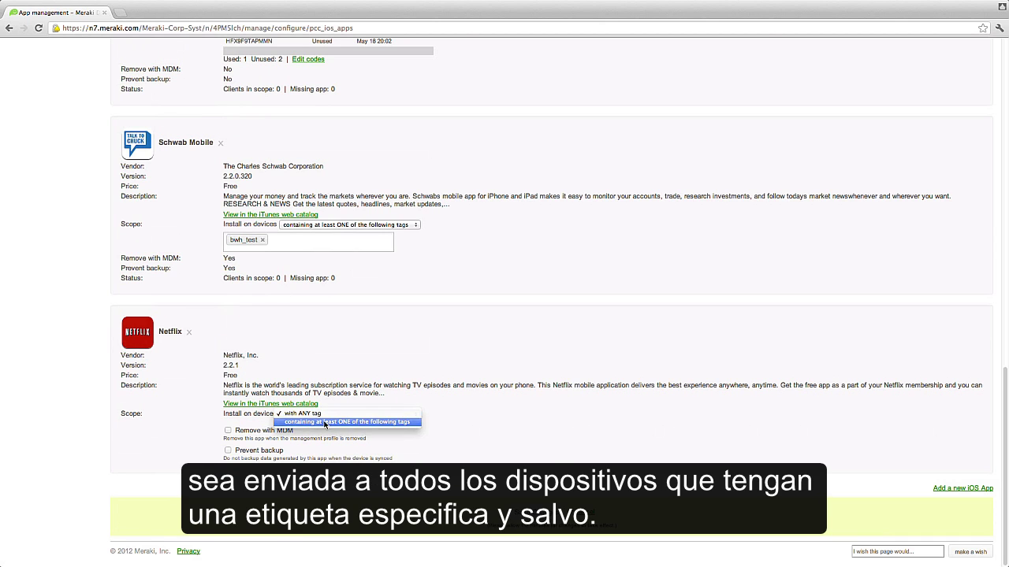
pyautogui.click(331, 422)
pyautogui.click(307, 432)
pyautogui.write('marketing')
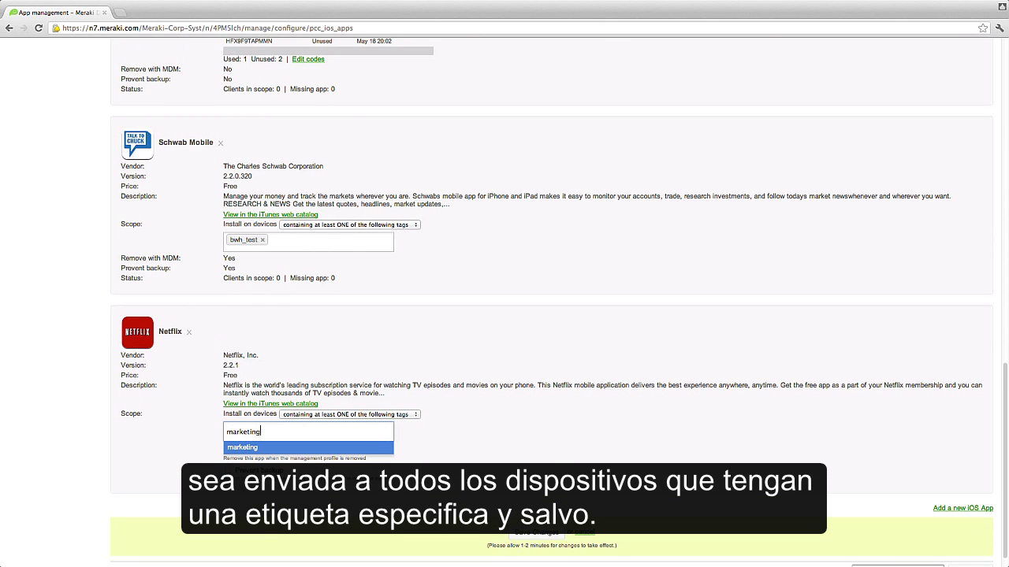
pyautogui.press('Return')
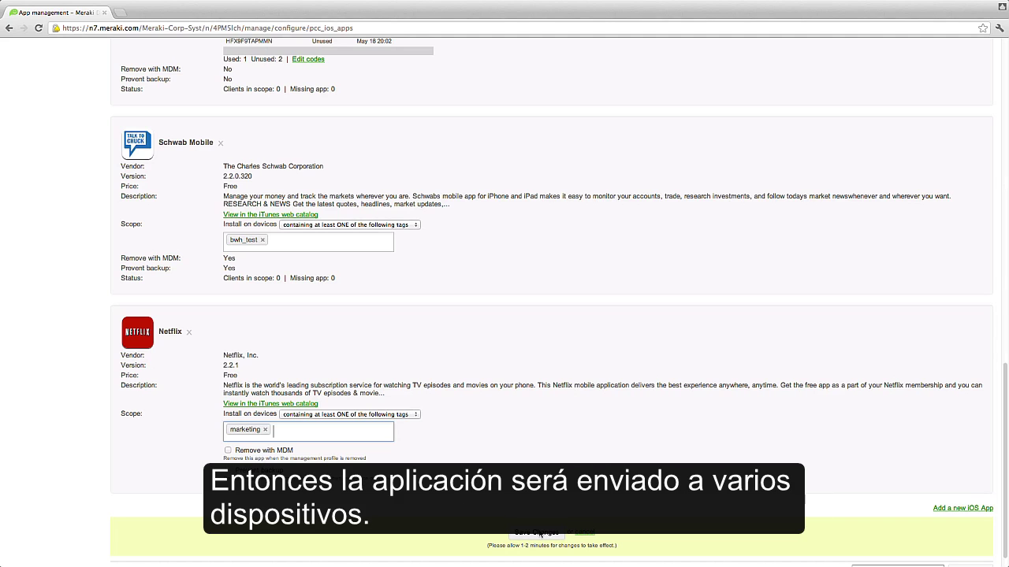